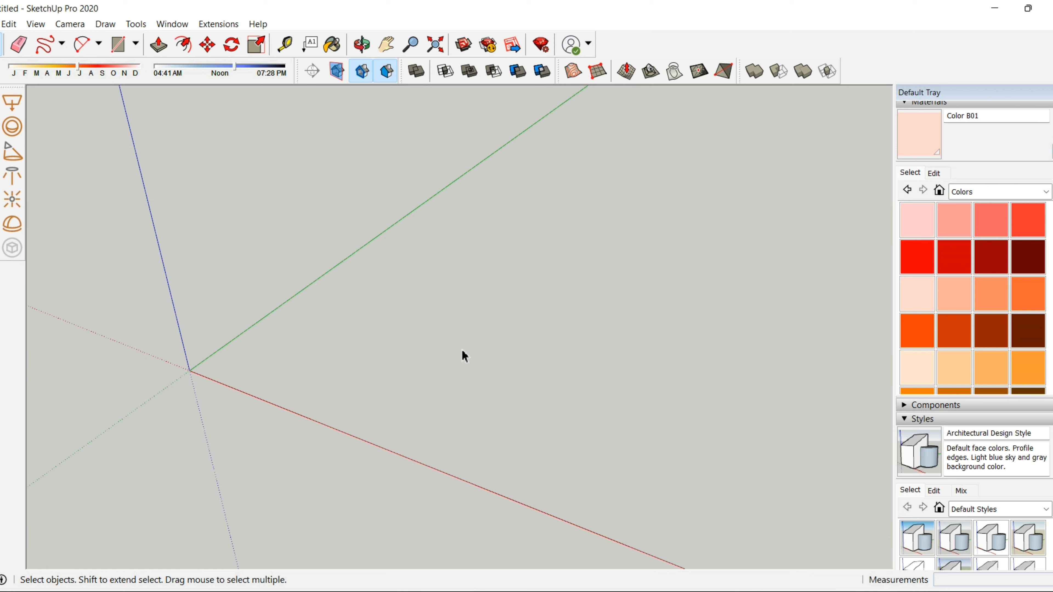
Draw a single straight line on the ground, roughly parallel to the red axis and close to the origin.
{"action": "key", "text": "l"}
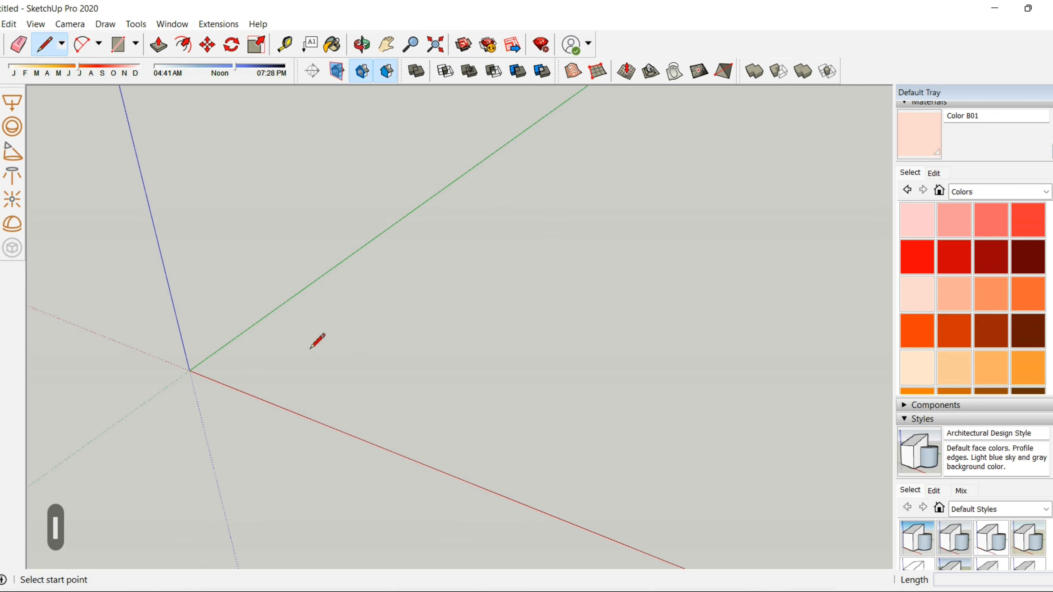
{"action": "left_click", "coordinate": [301, 353]}
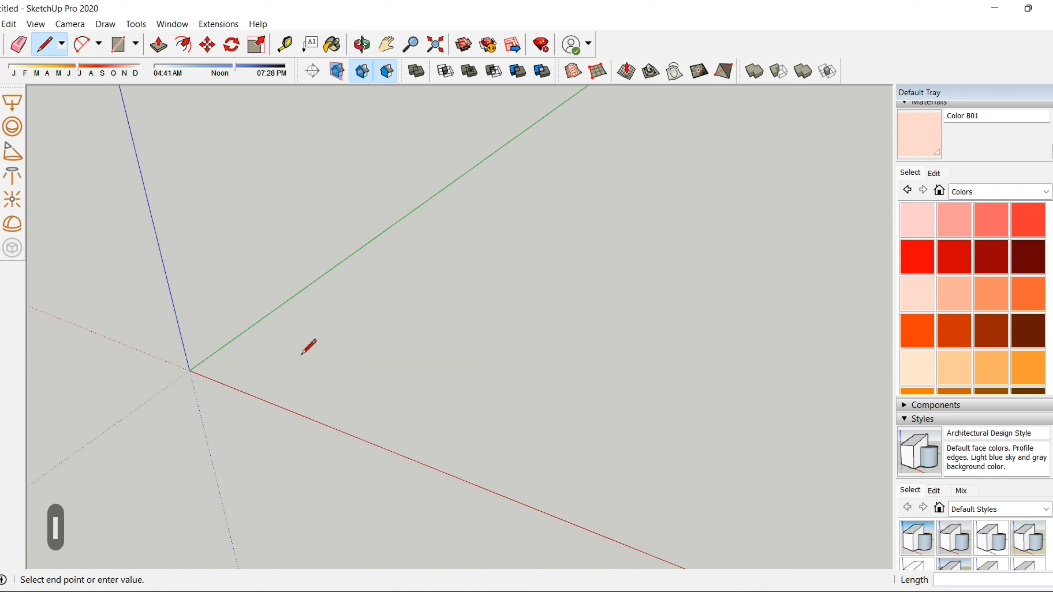
{"action": "left_click", "coordinate": [483, 416]}
{"action": "key", "text": "Escape"}
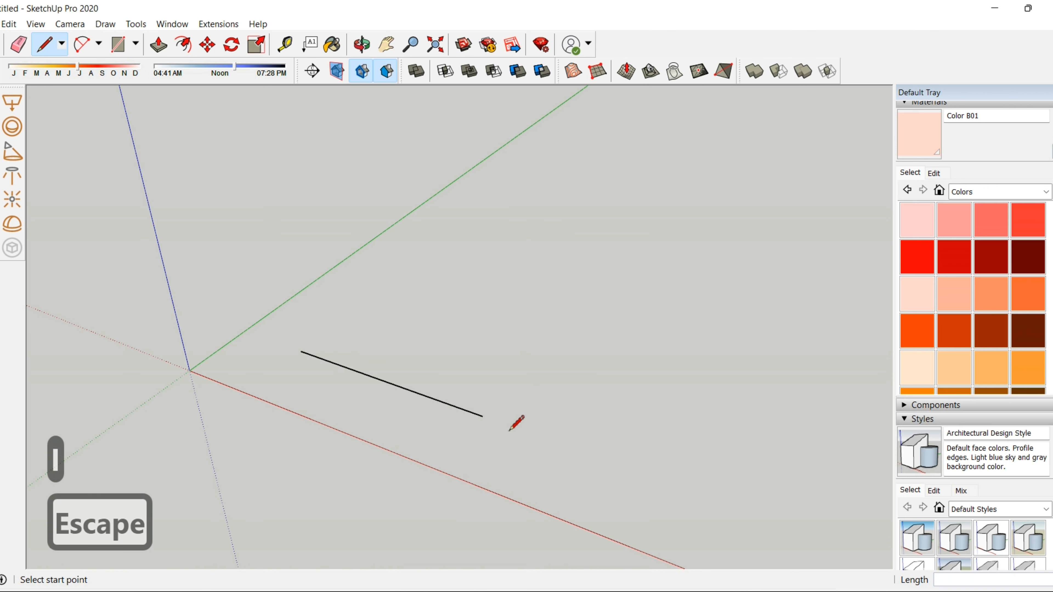
Draw a closed triangle from three connected lines behind the single line, with its last side about 10381 m long.
{"action": "left_click", "coordinate": [440, 335]}
{"action": "left_click", "coordinate": [603, 311]}
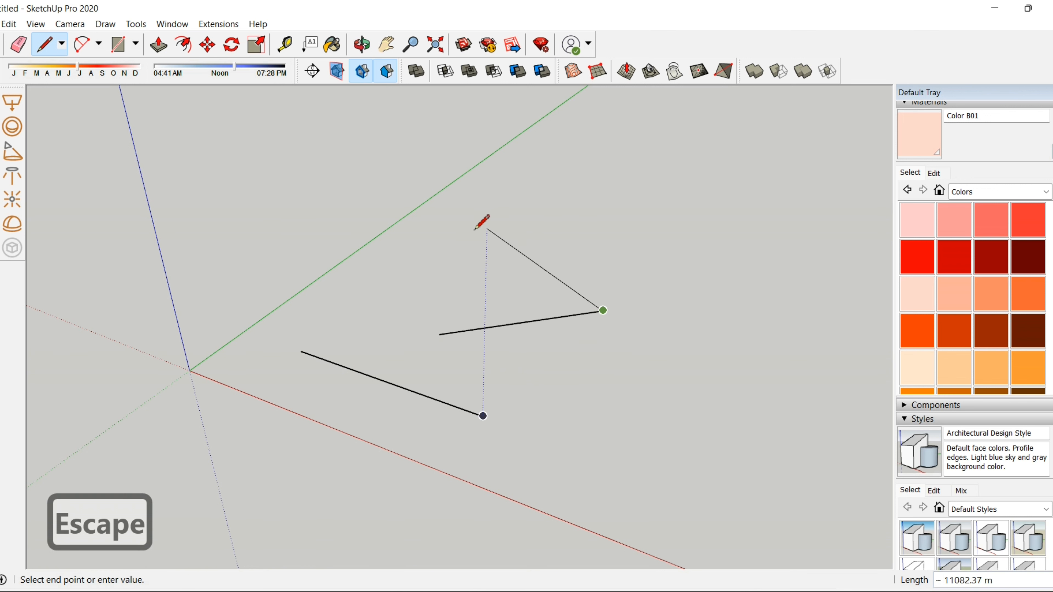
{"action": "left_click", "coordinate": [465, 219]}
{"action": "left_click", "coordinate": [440, 336]}
{"action": "key", "text": "Escape"}
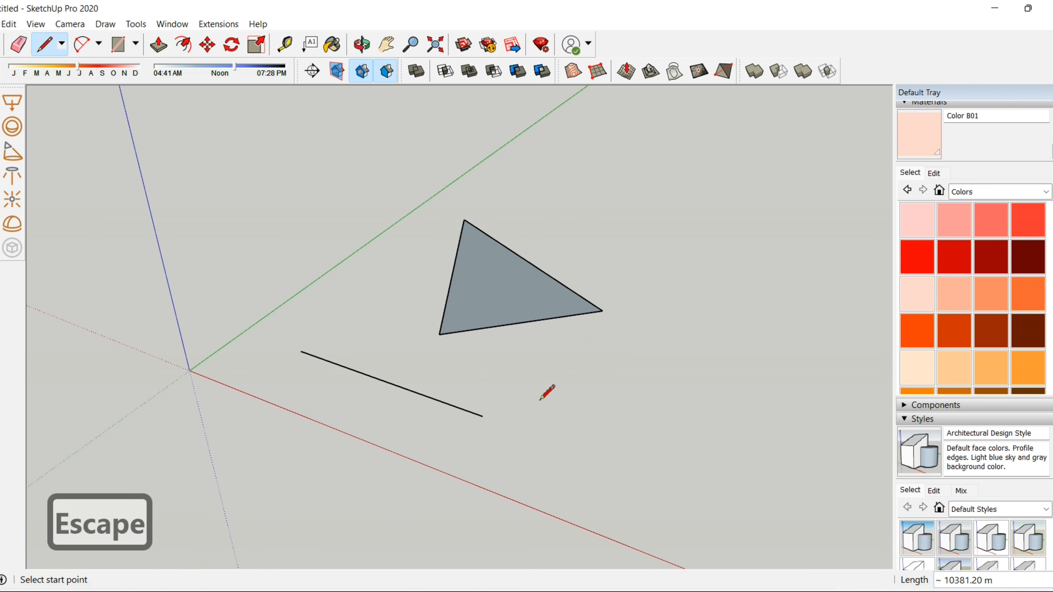
Draw an open wavy freehand line beside the green axis and a closed freehand shape behind the triangle.
{"action": "left_click", "coordinate": [61, 43]}
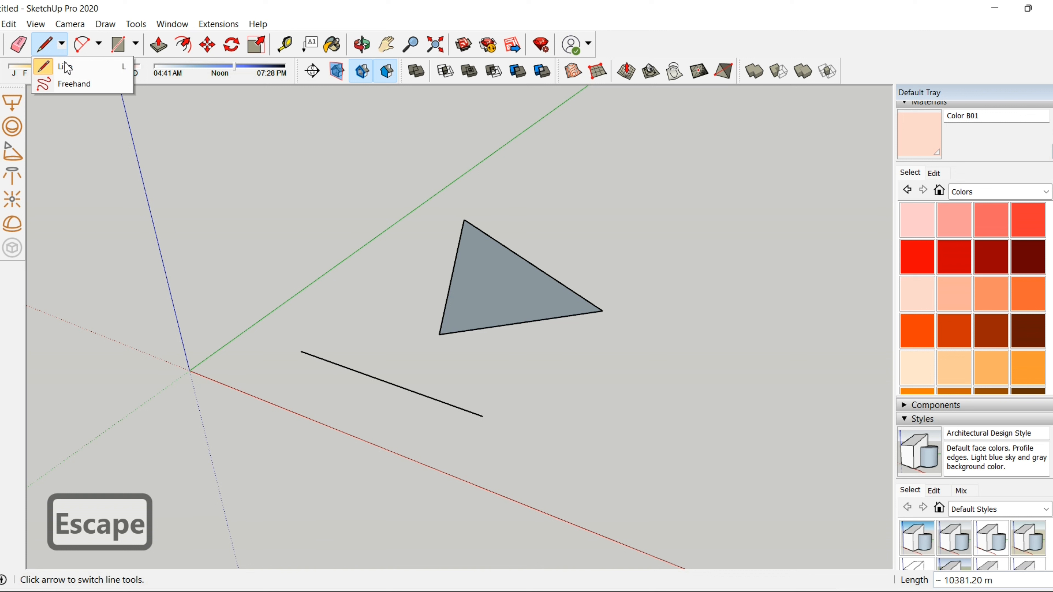
{"action": "left_click", "coordinate": [76, 86]}
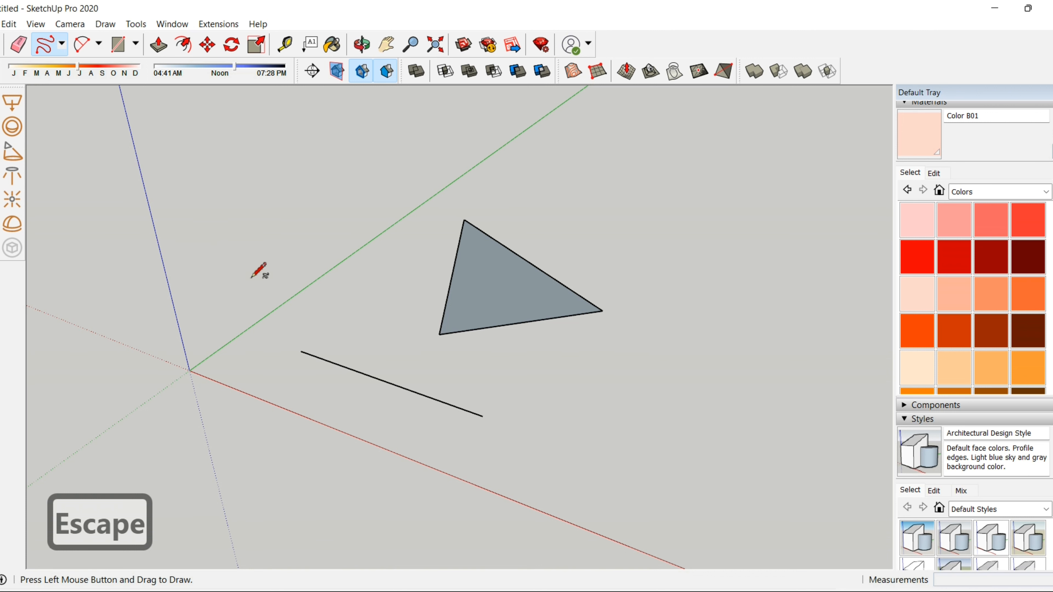
{"action": "left_click_drag", "start_coordinate": [251, 275], "coordinate": [282, 286]}
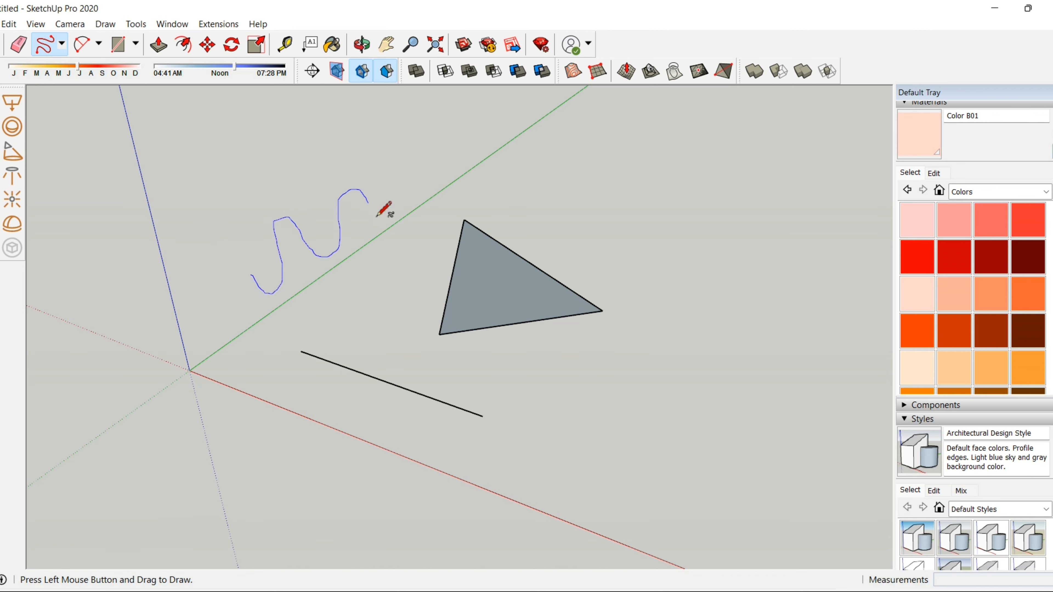
{"action": "left_click_drag", "start_coordinate": [424, 169], "coordinate": [432, 174]}
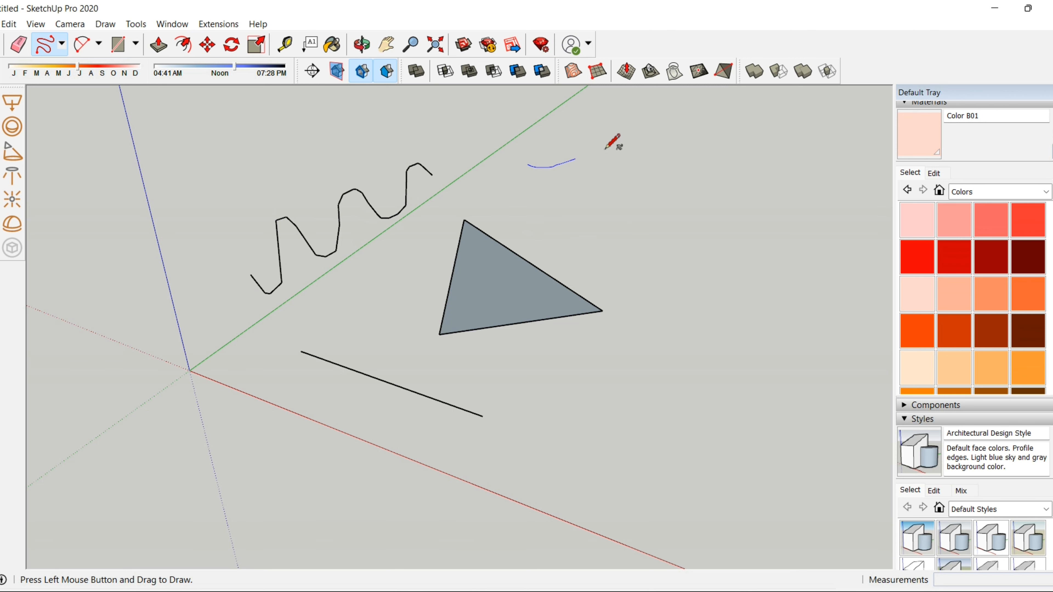
{"action": "mouse_move", "coordinate": [605, 148]}
{"action": "left_mouse_down"}
{"action": "mouse_move", "coordinate": [739, 265]}
{"action": "mouse_move", "coordinate": [546, 187]}
{"action": "mouse_move", "coordinate": [557, 163]}
{"action": "left_mouse_up"}
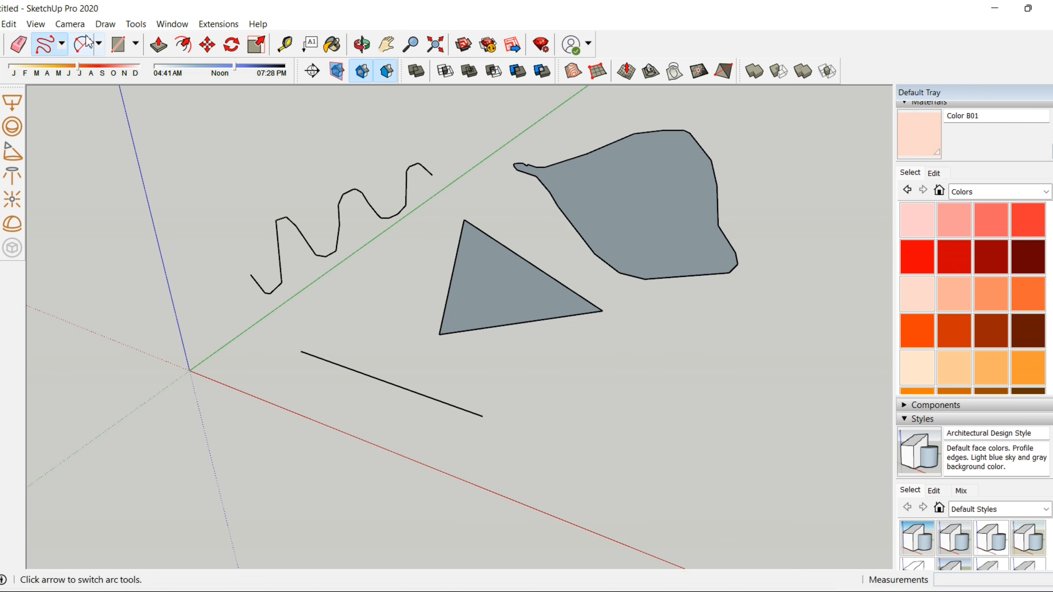
Draw a 180-degree arc from its center point on the ground beyond the straight line.
{"action": "left_click", "coordinate": [99, 43]}
{"action": "left_click", "coordinate": [136, 43]}
{"action": "left_click", "coordinate": [98, 44]}
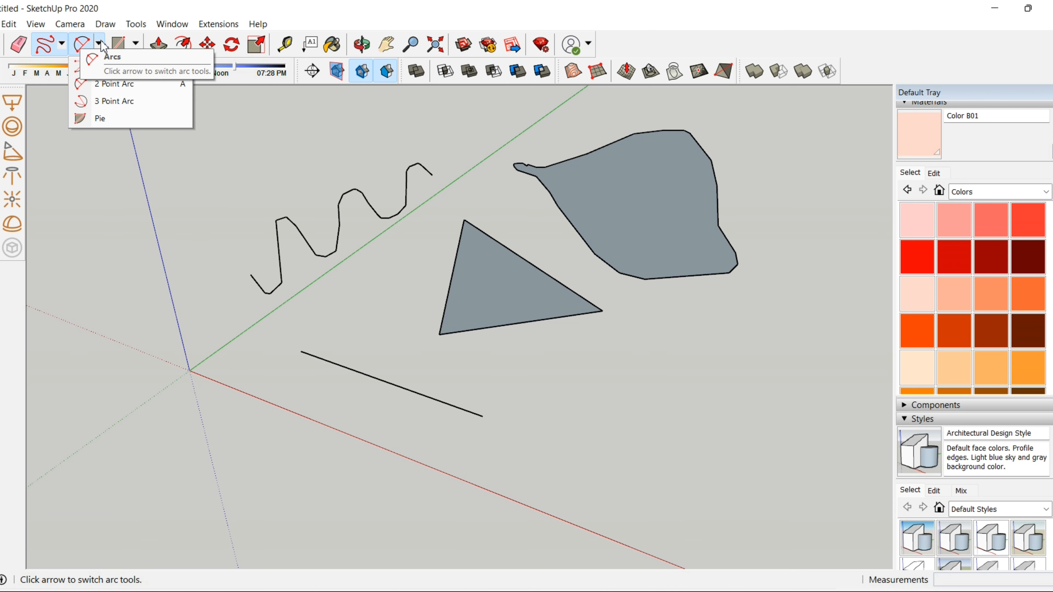
{"action": "left_click", "coordinate": [100, 67]}
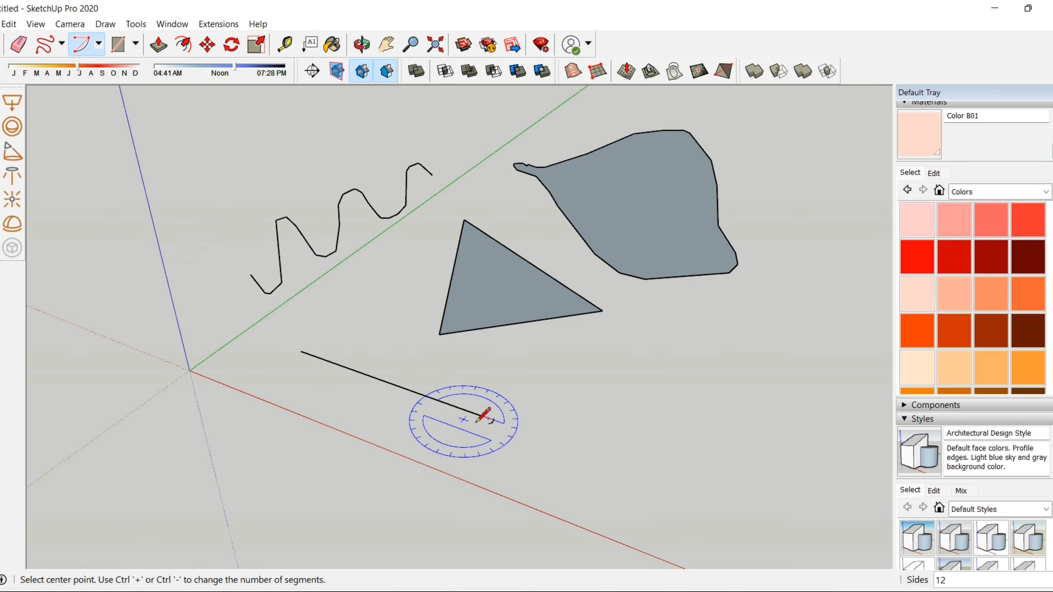
{"action": "left_click", "coordinate": [650, 481]}
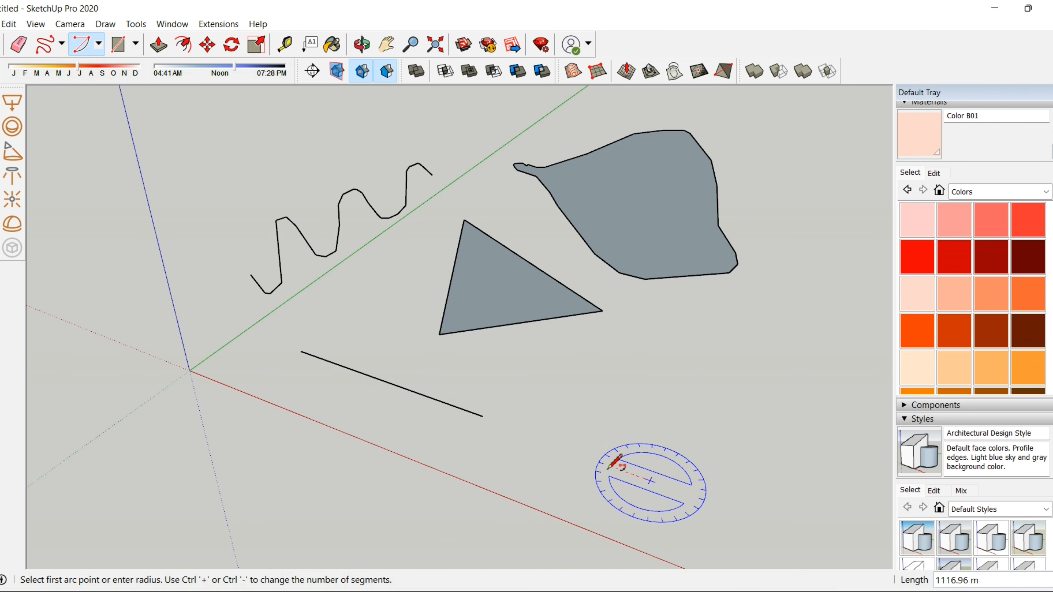
{"action": "left_click", "coordinate": [592, 459]}
{"action": "left_click", "coordinate": [727, 513]}
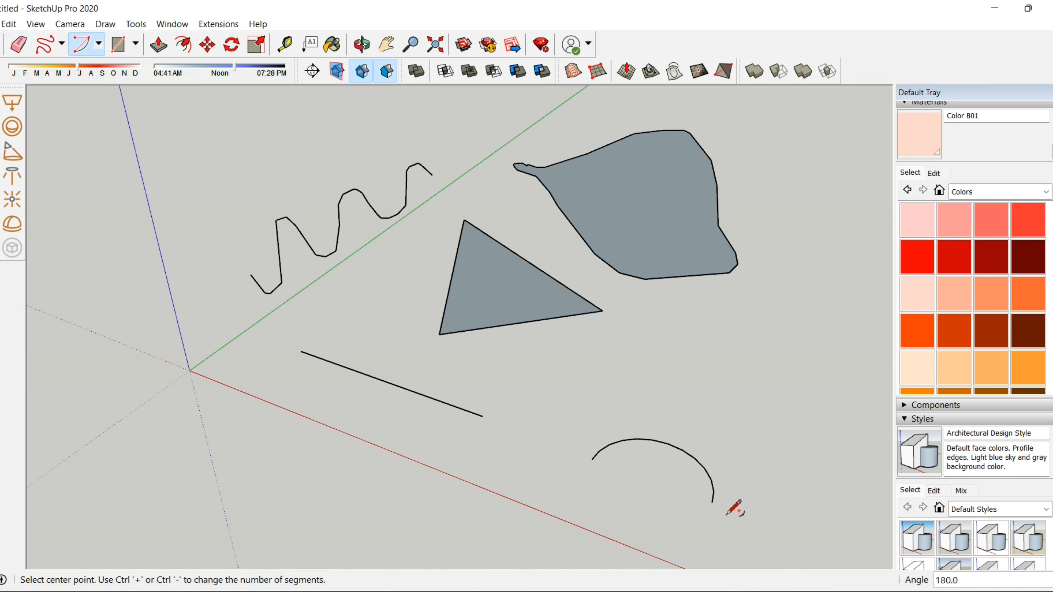
Draw a 2 Point Arc behind the center-point arc with a bulge of about 2540 m.
{"action": "left_click", "coordinate": [99, 43]}
{"action": "left_click", "coordinate": [112, 102]}
{"action": "left_click", "coordinate": [650, 388]}
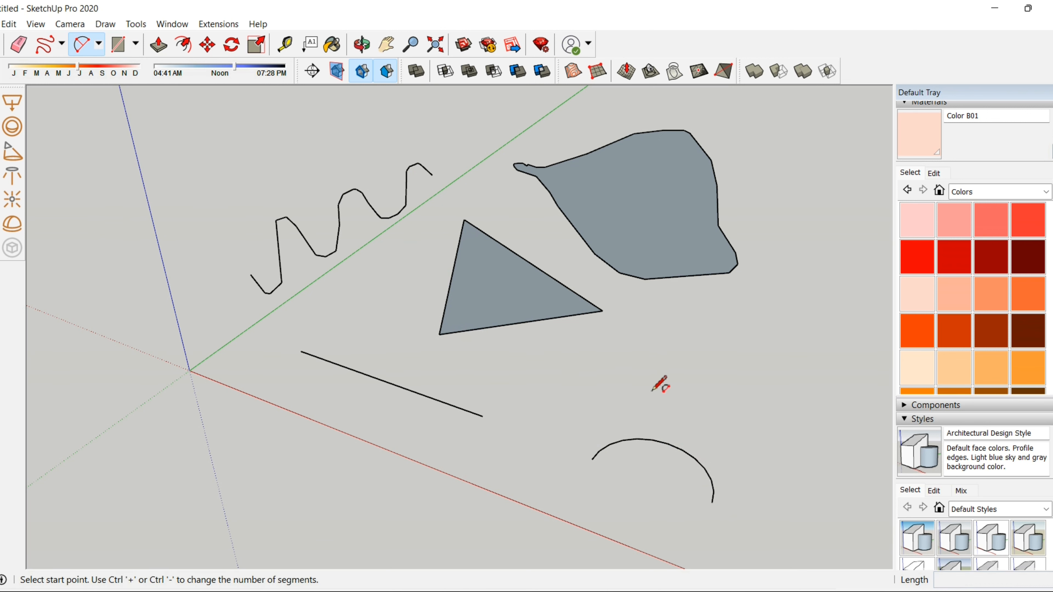
{"action": "left_click", "coordinate": [735, 414]}
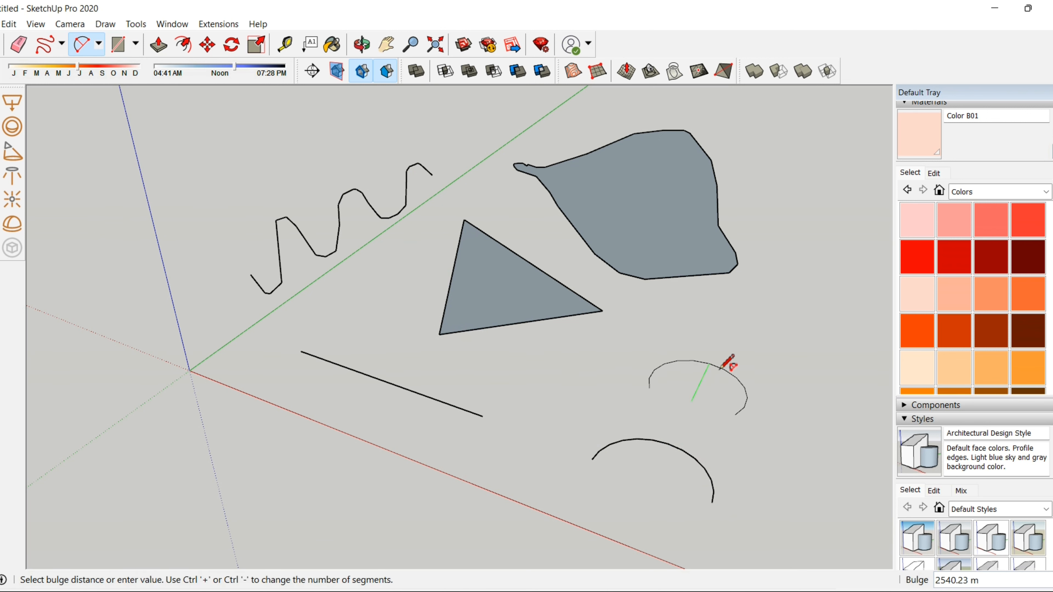
{"action": "left_click", "coordinate": [722, 368]}
Draw a 3 Point Arc between the 2 Point Arc and the closed freehand shape.
{"action": "left_click", "coordinate": [135, 43]}
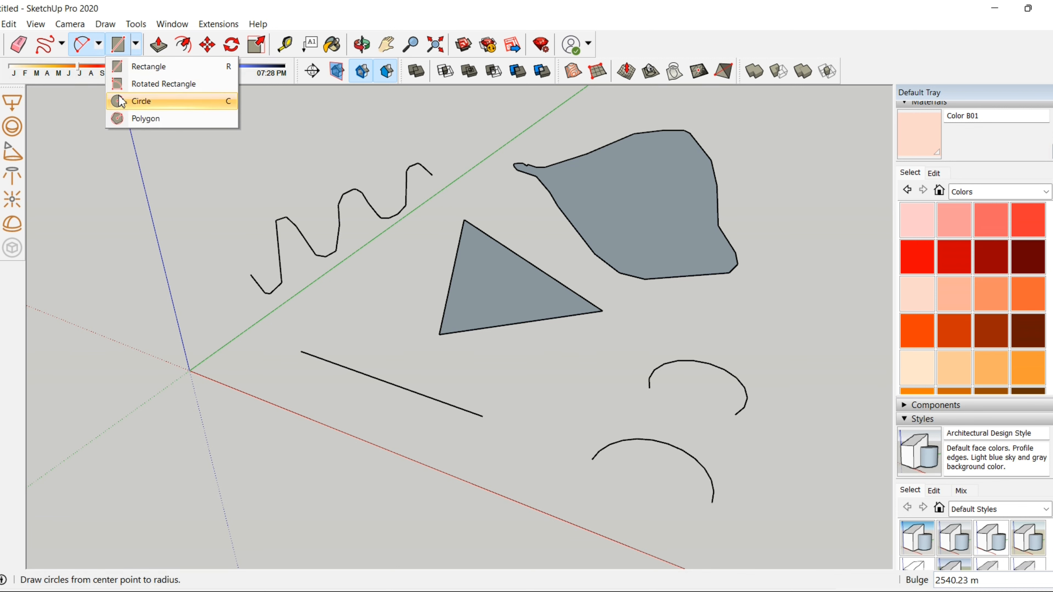
{"action": "left_click", "coordinate": [96, 48]}
{"action": "left_click", "coordinate": [114, 101]}
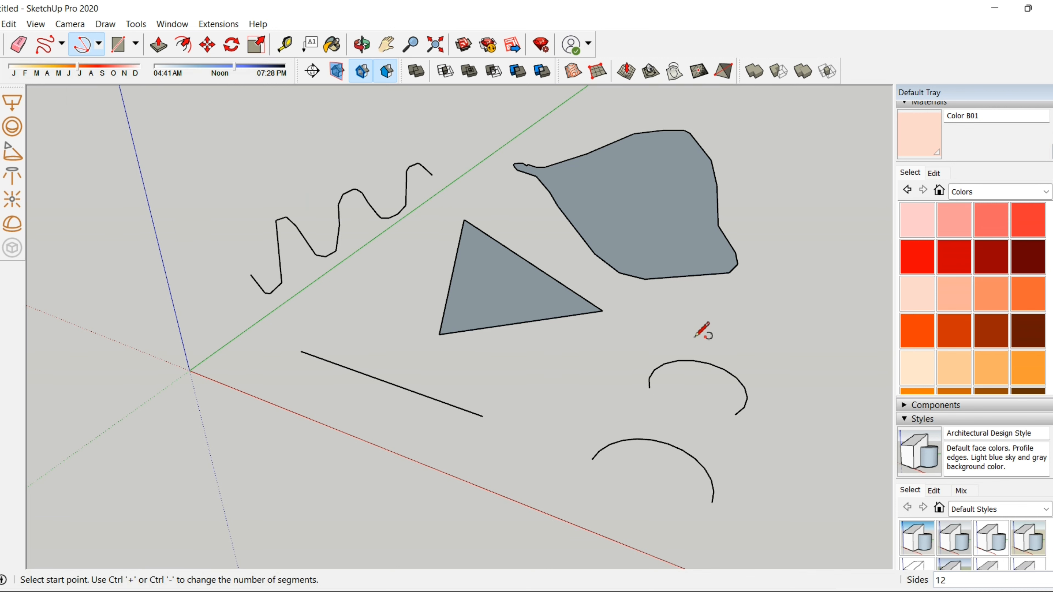
{"action": "left_click", "coordinate": [701, 332]}
{"action": "left_click", "coordinate": [782, 352]}
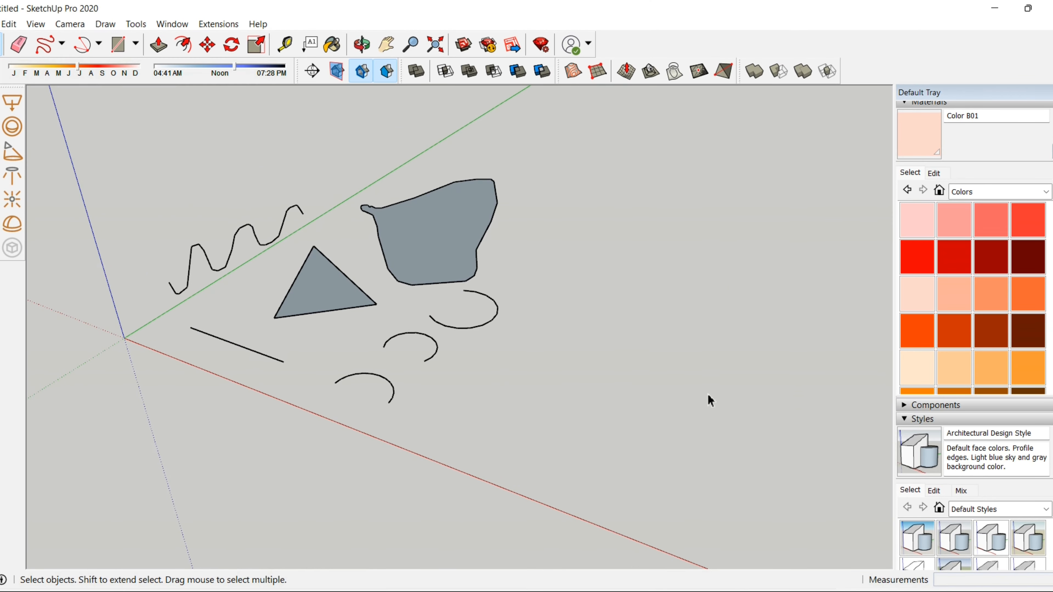
Draw a square of about 5767 m per side on the ground beyond the three arcs.
{"action": "key", "text": "r"}
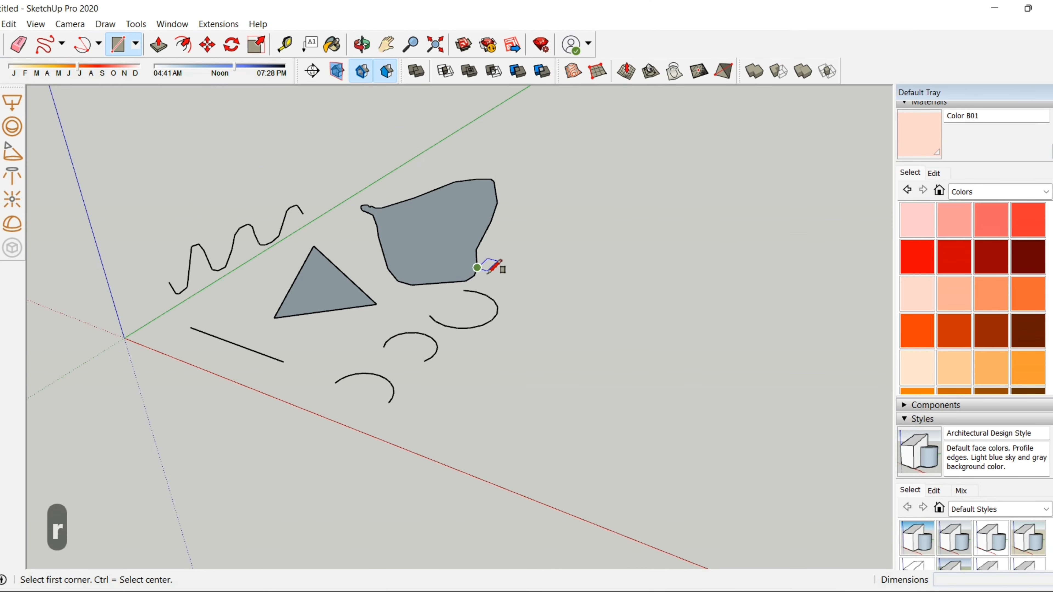
{"action": "left_click", "coordinate": [487, 428]}
{"action": "left_click", "coordinate": [619, 404]}
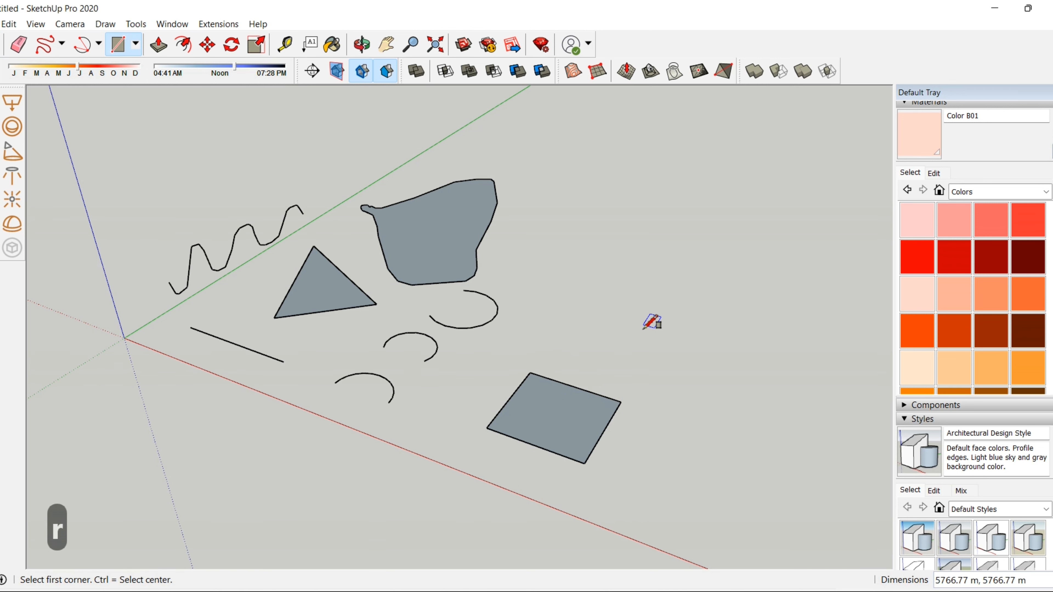
Draw a circle with a radius of about 2881 m on the open ground beyond the square.
{"action": "scroll", "coordinate": [294, 308], "scroll_direction": "down", "scroll_amount": 3}
{"action": "scroll", "coordinate": [529, 370], "scroll_direction": "up", "scroll_amount": 2}
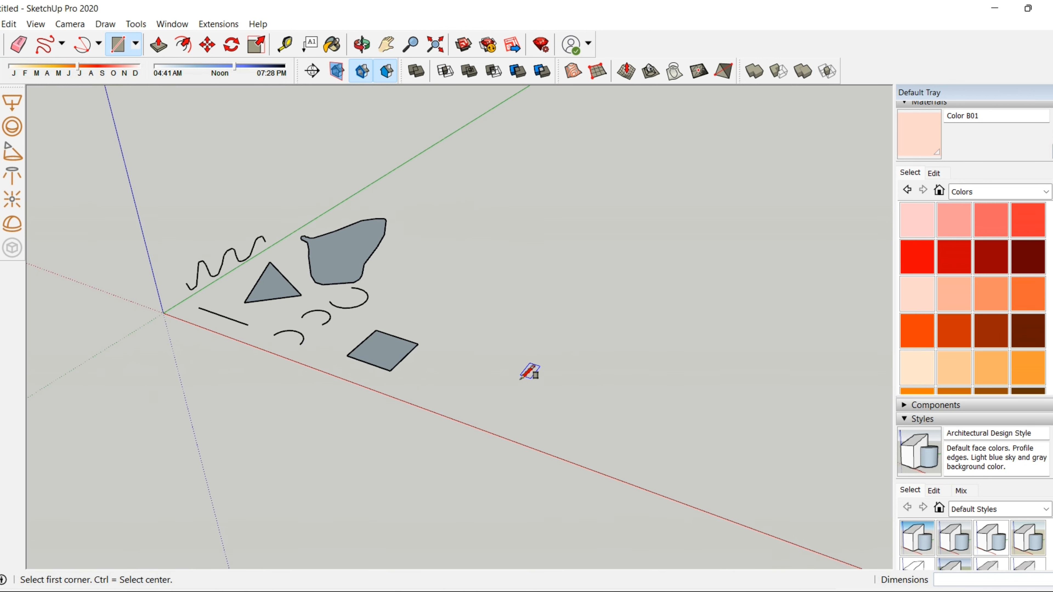
{"action": "scroll", "coordinate": [360, 340], "scroll_direction": "up", "scroll_amount": 2}
{"action": "key", "text": "c"}
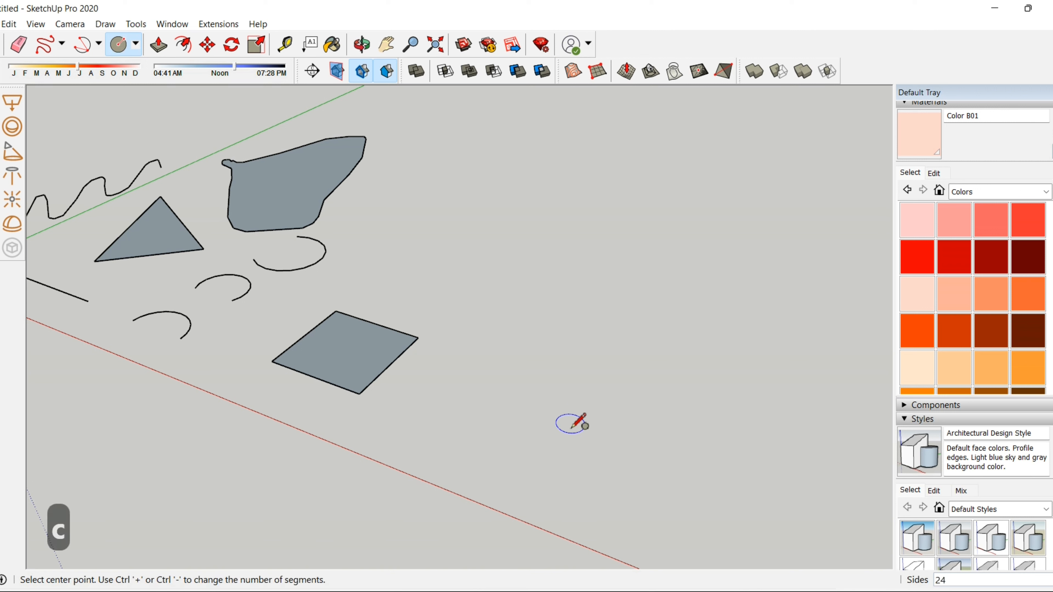
{"action": "left_click", "coordinate": [542, 415]}
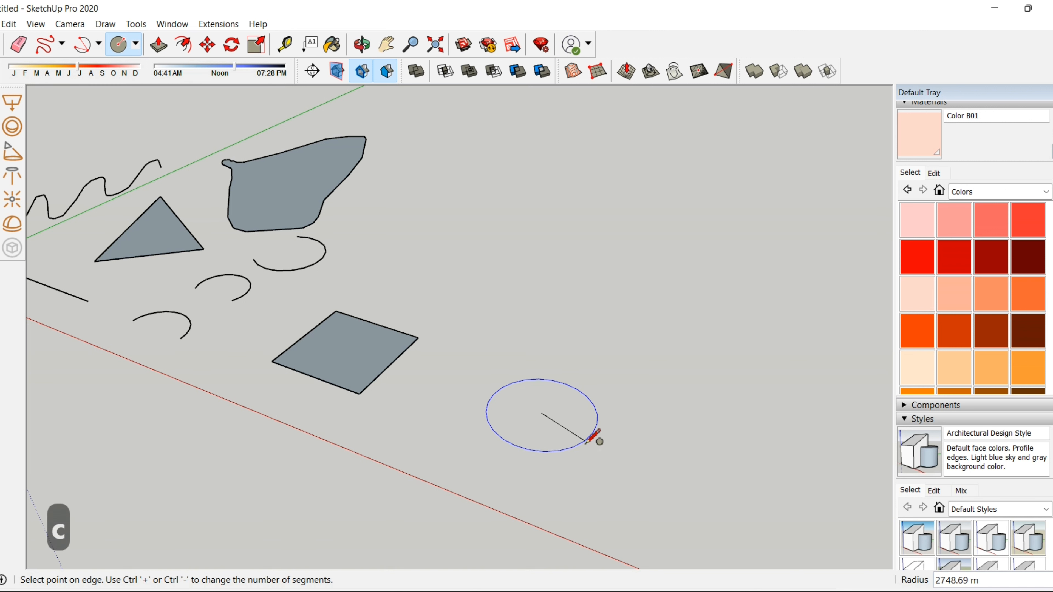
{"action": "left_click", "coordinate": [593, 432]}
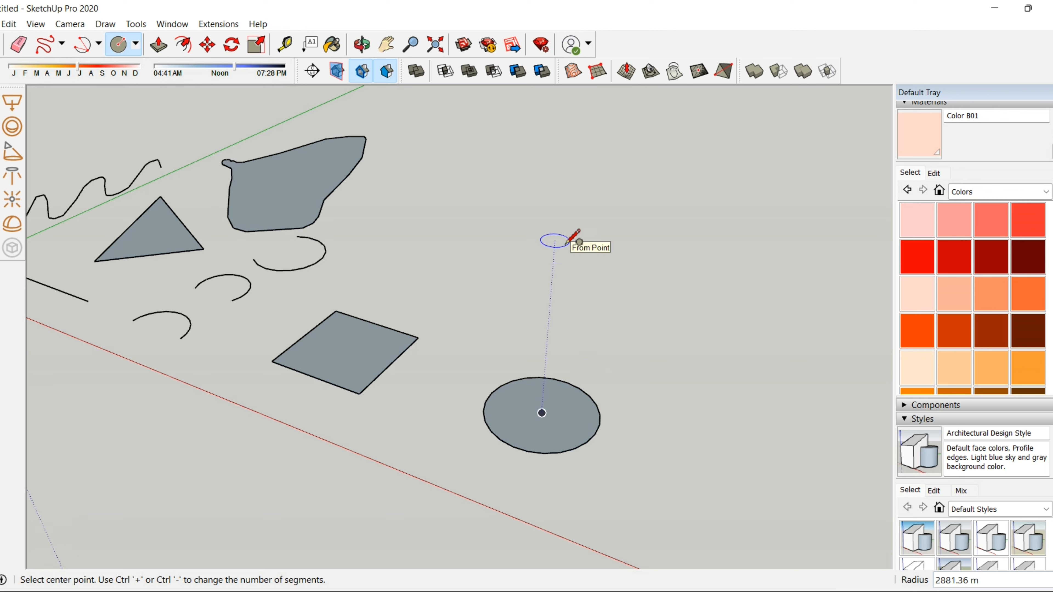
Draw a second circle with an exact radius of 300 m on the ground behind the larger circle.
{"action": "left_click", "coordinate": [568, 242]}
{"action": "type", "text": "30"}
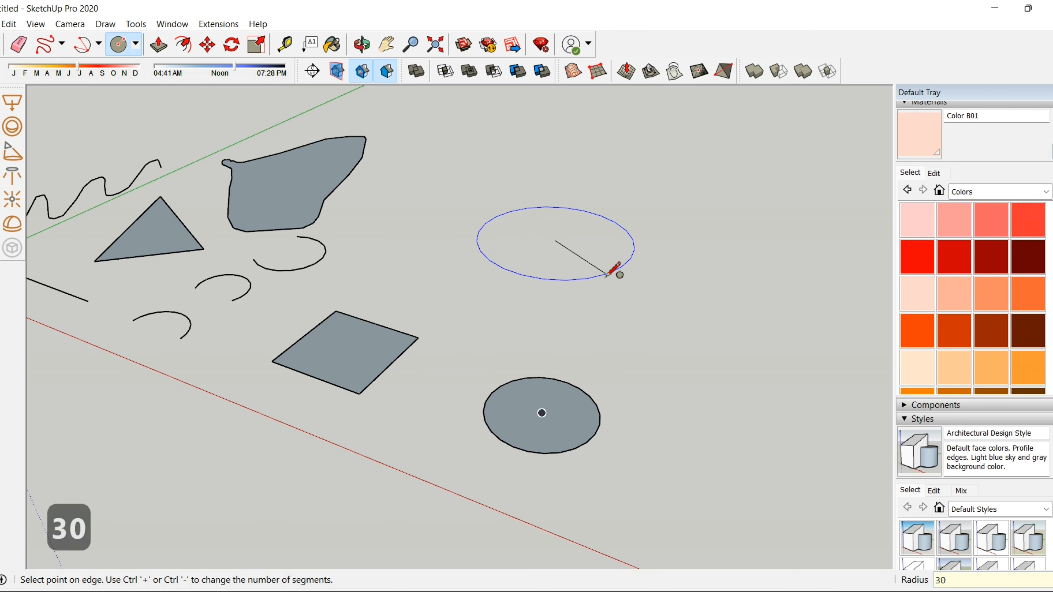
{"action": "type", "text": "0"}
{"action": "key", "text": "Return"}
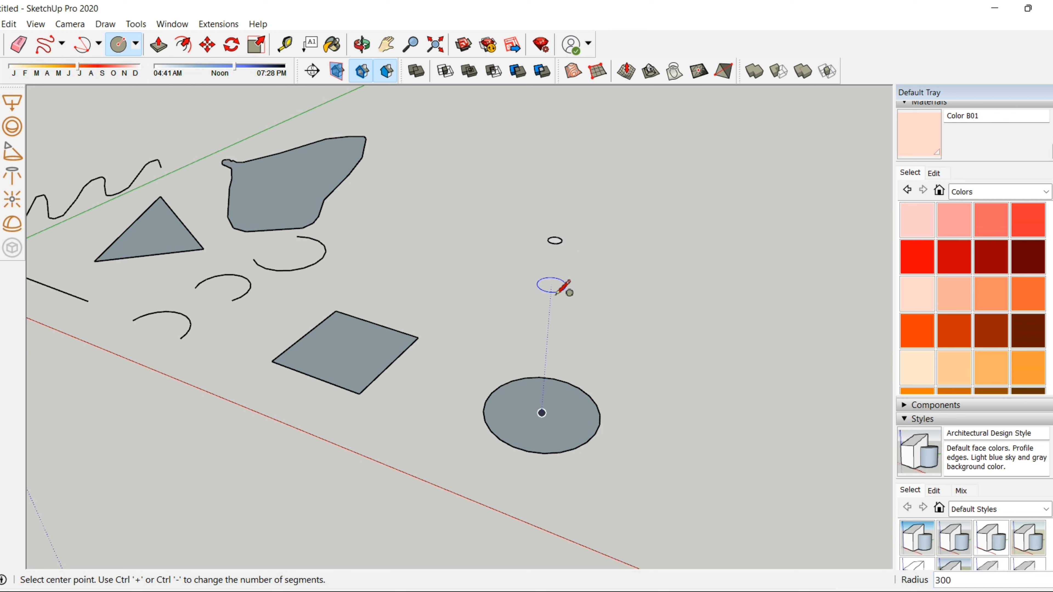
Offset the square's outline inward by about 564 m.
{"action": "left_click", "coordinate": [184, 44]}
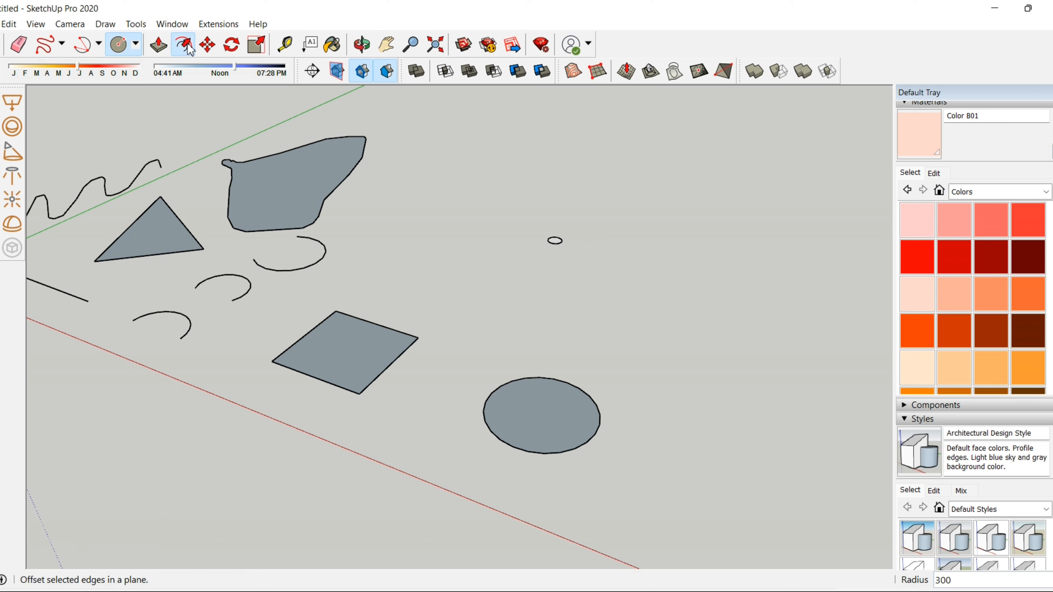
{"action": "scroll", "coordinate": [315, 364], "scroll_direction": "up", "scroll_amount": 3}
{"action": "scroll", "coordinate": [314, 357], "scroll_direction": "up", "scroll_amount": 4}
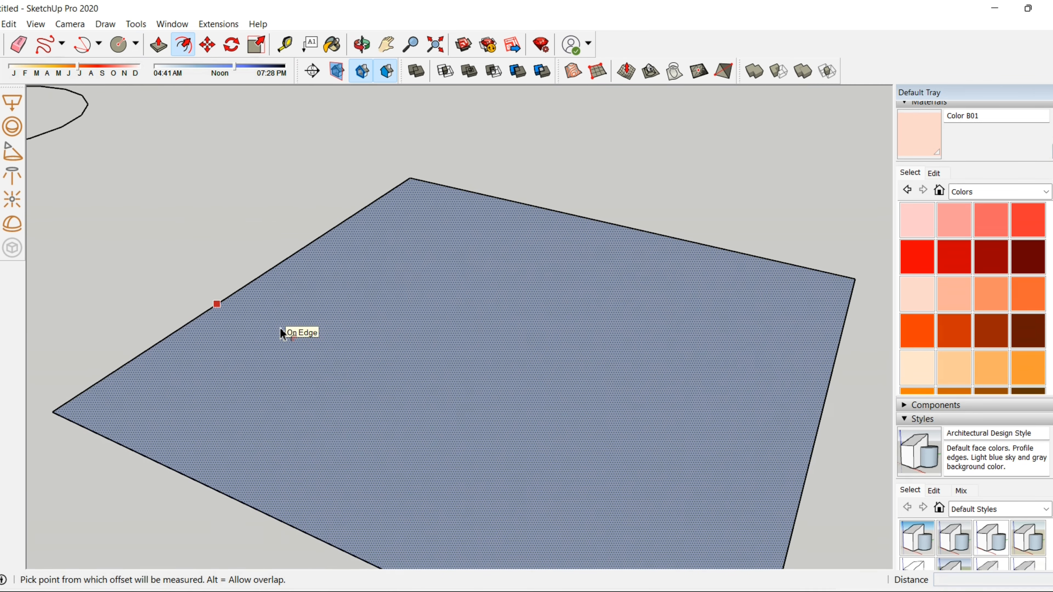
{"action": "left_click", "coordinate": [281, 330]}
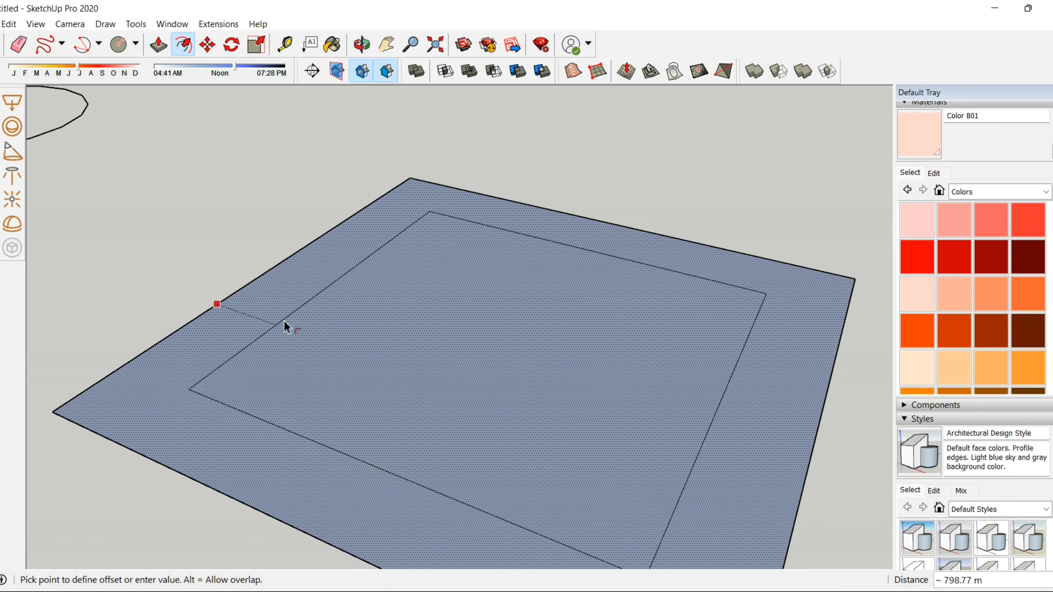
{"action": "left_click", "coordinate": [268, 314]}
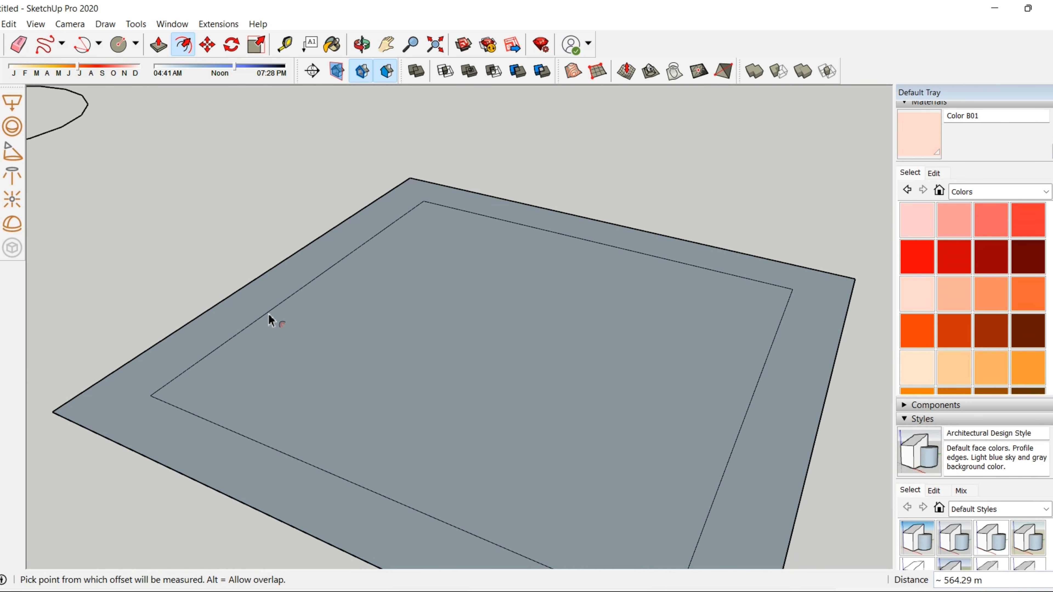
{"action": "key", "text": "space"}
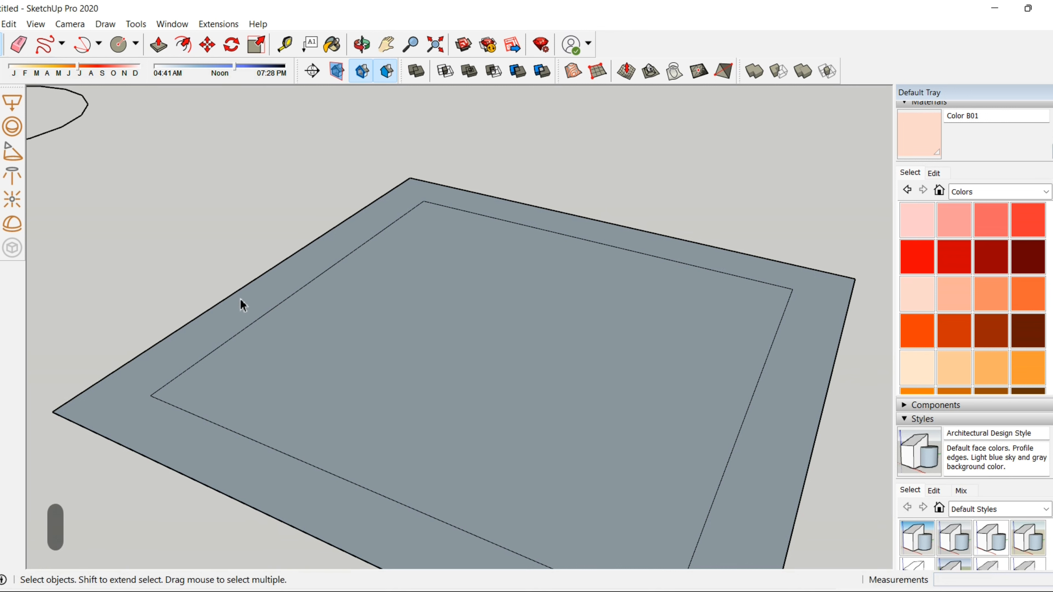
Select the offset square's border and inner faces in turn to check how the face is divided, and clear the selection.
{"action": "left_click", "coordinate": [250, 306]}
{"action": "left_click", "coordinate": [323, 323]}
{"action": "left_click", "coordinate": [282, 291]}
{"action": "scroll", "coordinate": [249, 254], "scroll_direction": "down", "scroll_amount": 8}
{"action": "scroll", "coordinate": [195, 286], "scroll_direction": "up", "scroll_amount": 2}
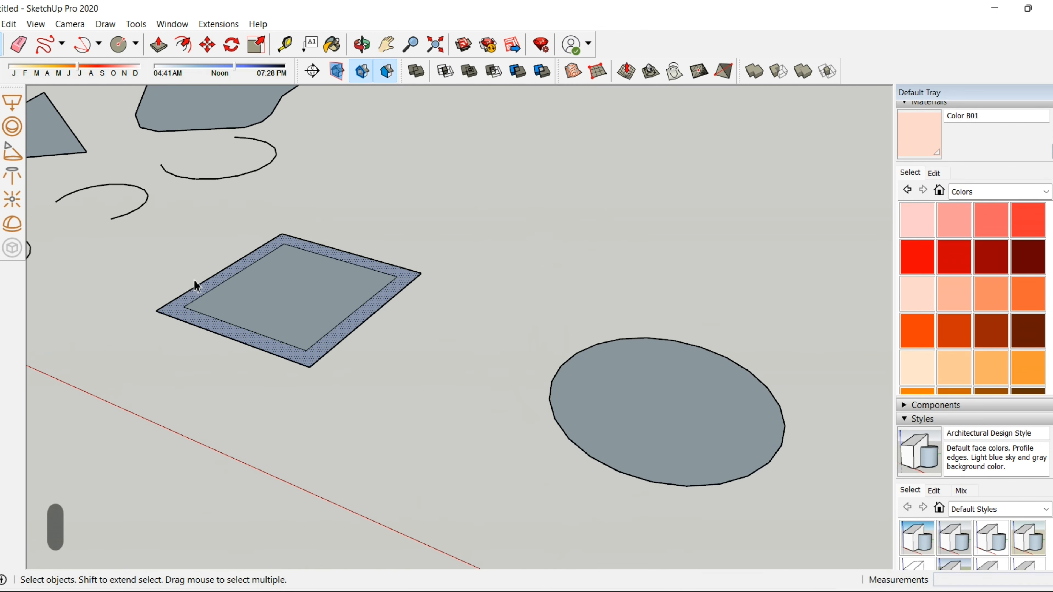
{"action": "left_click", "coordinate": [200, 253]}
{"action": "scroll", "coordinate": [232, 265], "scroll_direction": "up", "scroll_amount": 1}
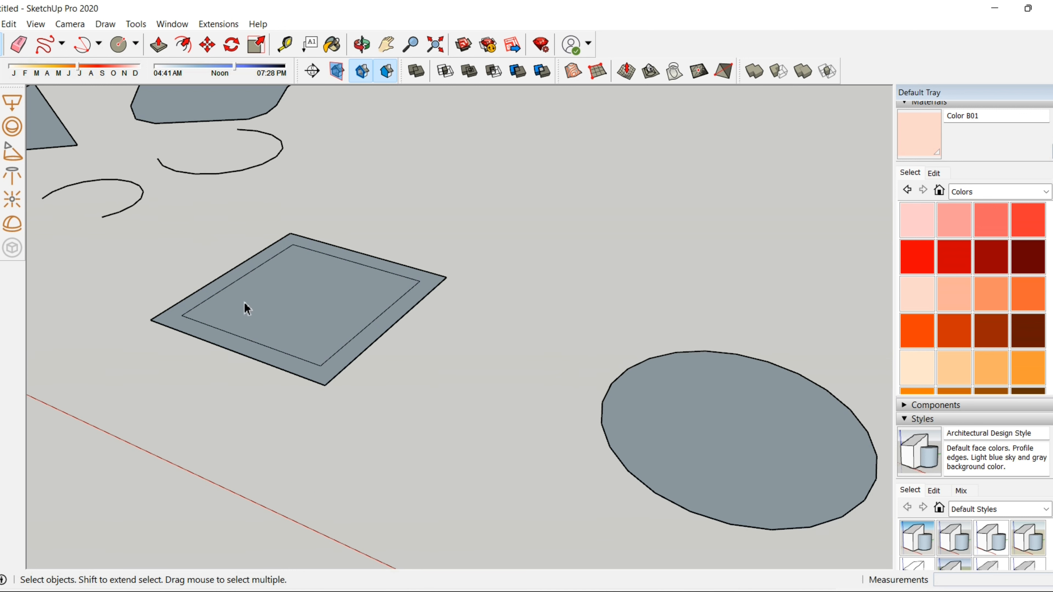
{"action": "scroll", "coordinate": [268, 314], "scroll_direction": "up", "scroll_amount": 1}
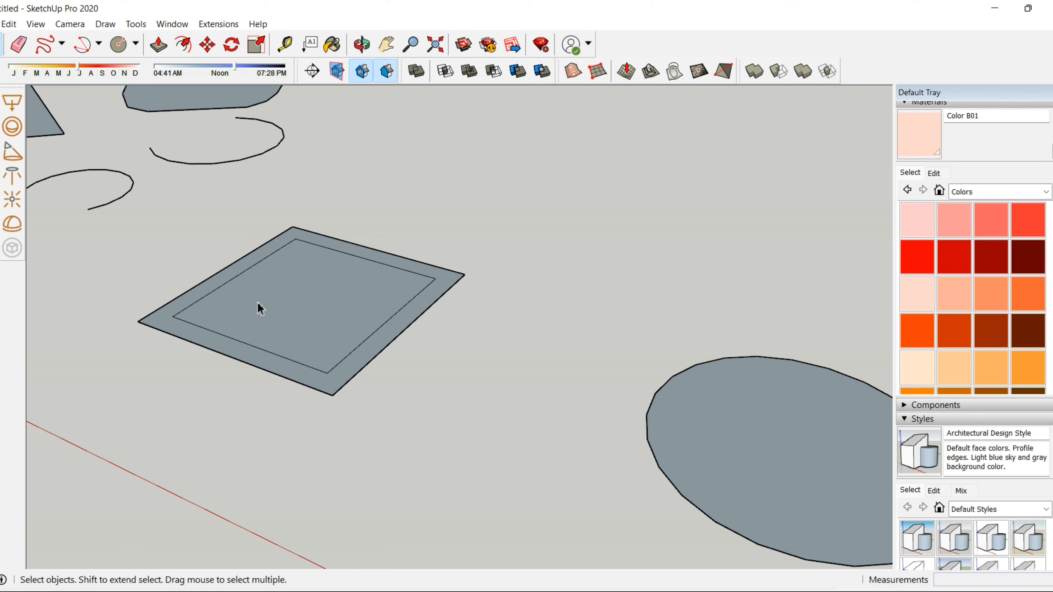
Pull the square's border up about 3229 m into a hollow box and extend the box's front side outward about 3931 m.
{"action": "key", "text": "p"}
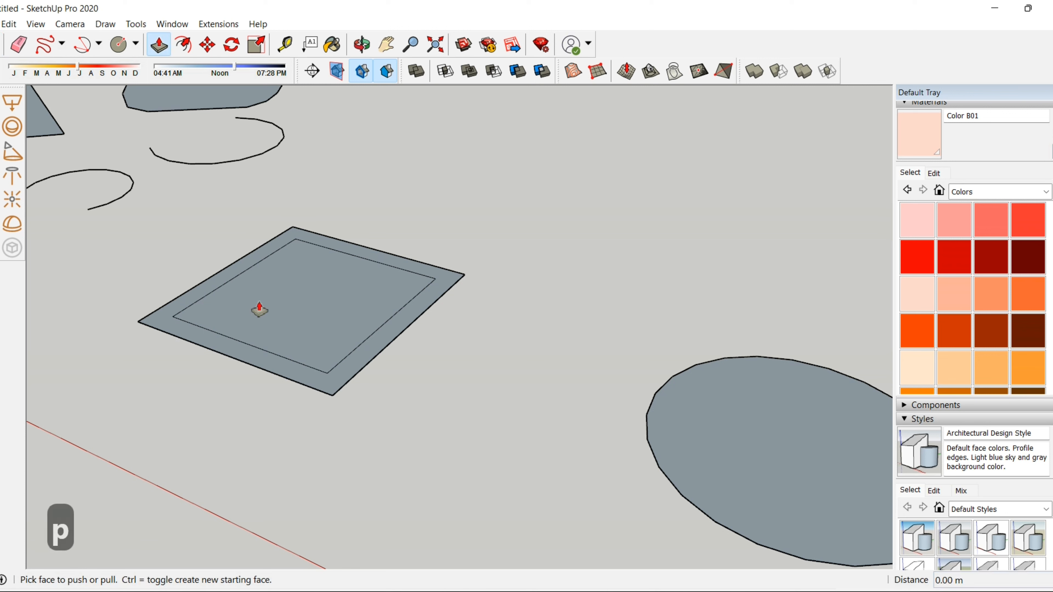
{"action": "double_click", "coordinate": [222, 348]}
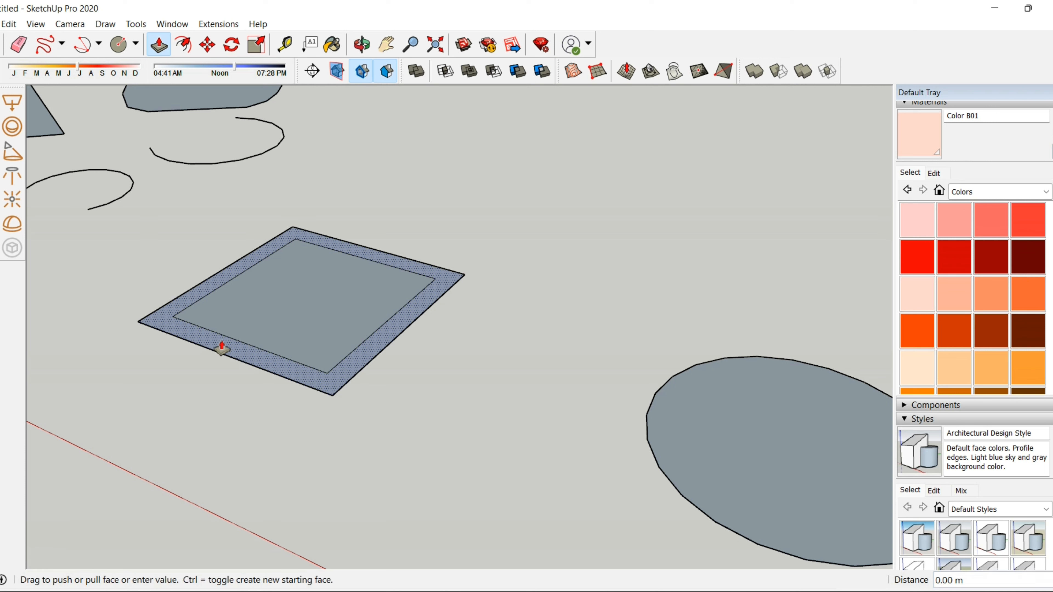
{"action": "left_click_drag", "start_coordinate": [222, 348], "coordinate": [235, 214]}
{"action": "scroll", "coordinate": [348, 426], "scroll_direction": "down", "scroll_amount": 5}
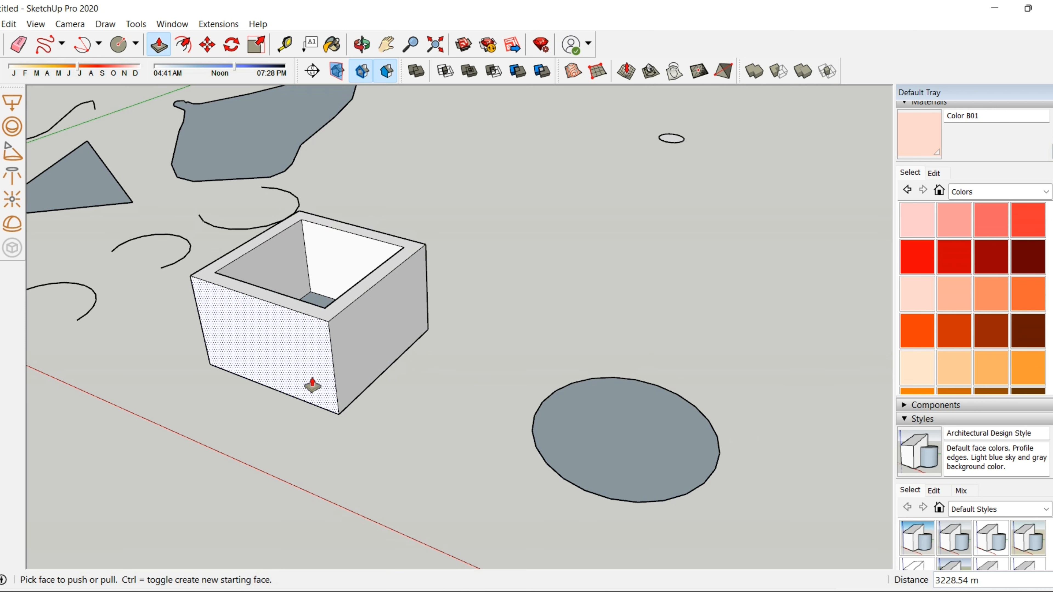
{"action": "left_click_drag", "start_coordinate": [312, 386], "coordinate": [218, 446]}
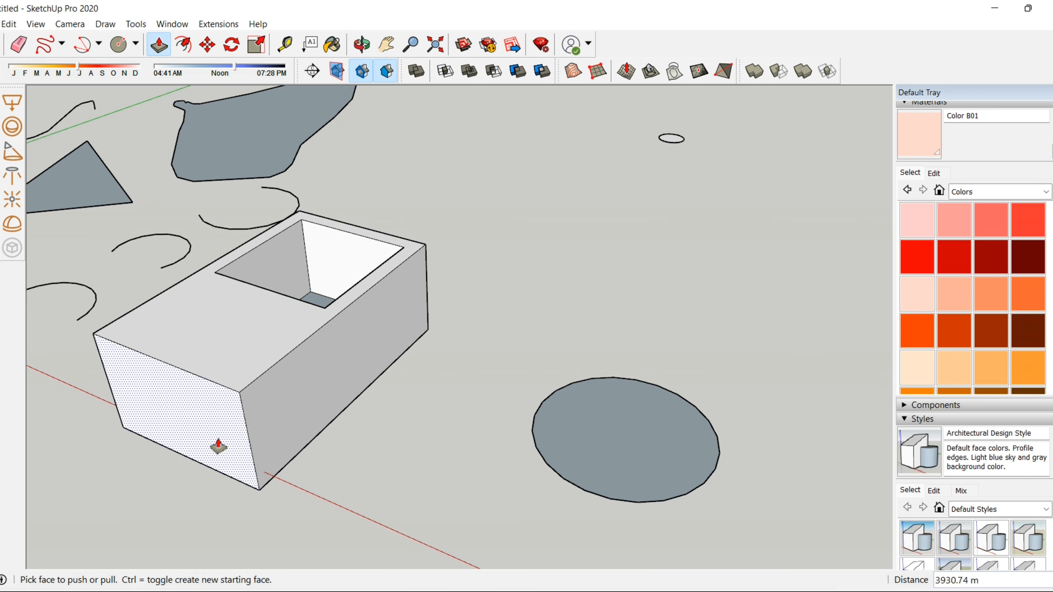
Pull the large circle up by the previous push/pull distance, and raise the cylinder's top face about 7366 m further.
{"action": "scroll", "coordinate": [218, 446], "scroll_direction": "down", "scroll_amount": 2}
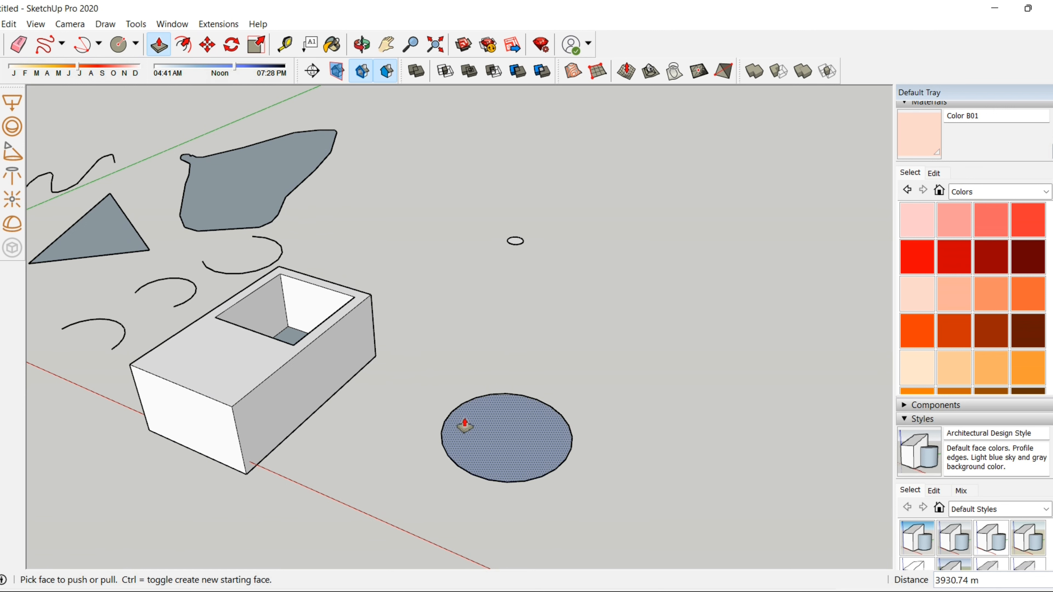
{"action": "double_click", "coordinate": [473, 432]}
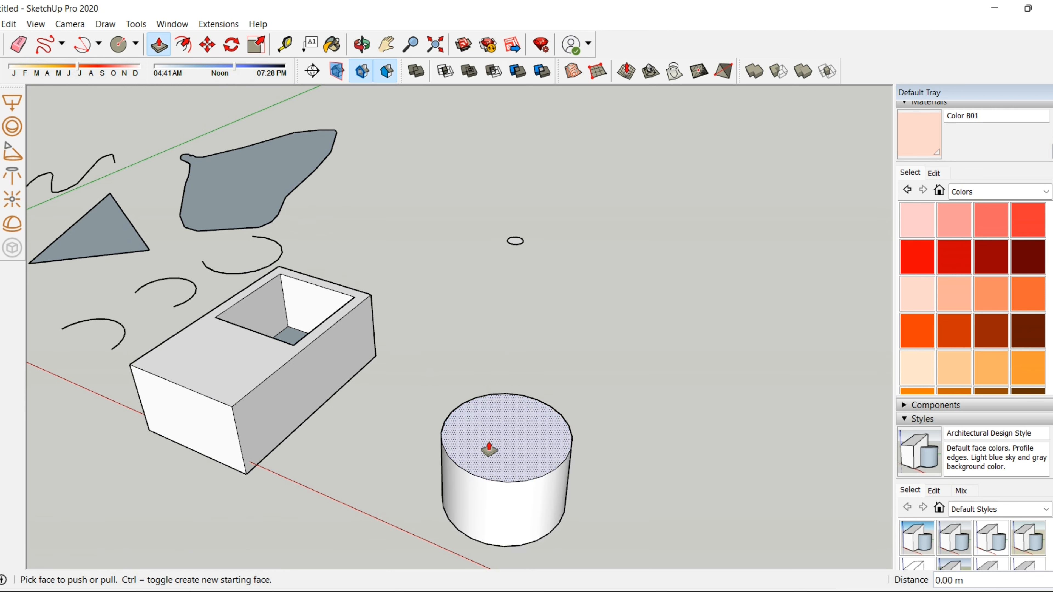
{"action": "left_click_drag", "start_coordinate": [490, 450], "coordinate": [484, 306]}
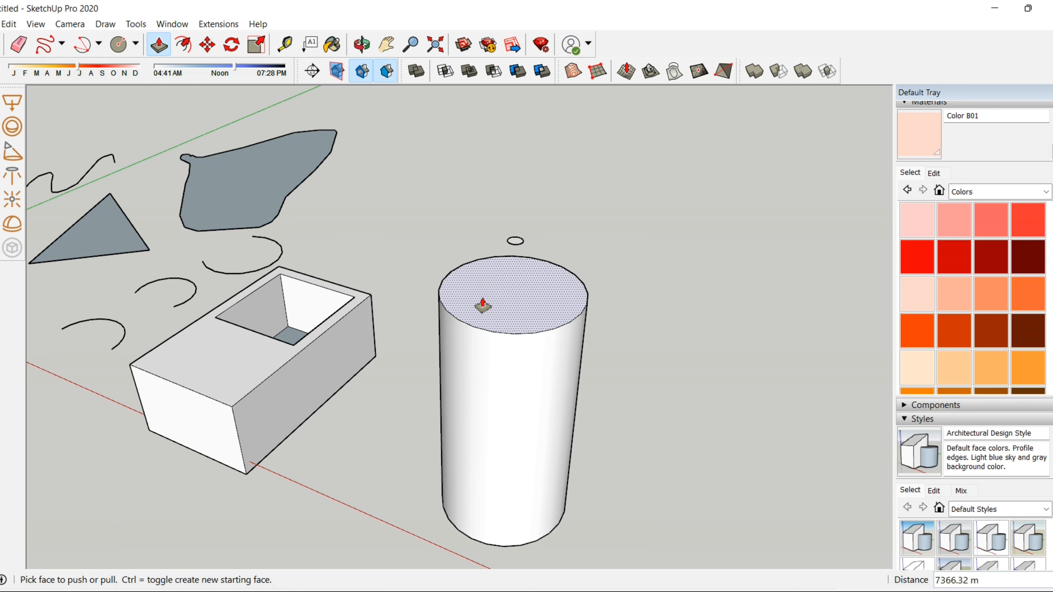
Offset the outline of the cylinder's top face inward by about 701 m.
{"action": "left_click", "coordinate": [183, 44]}
{"action": "scroll", "coordinate": [576, 313], "scroll_direction": "up", "scroll_amount": 5}
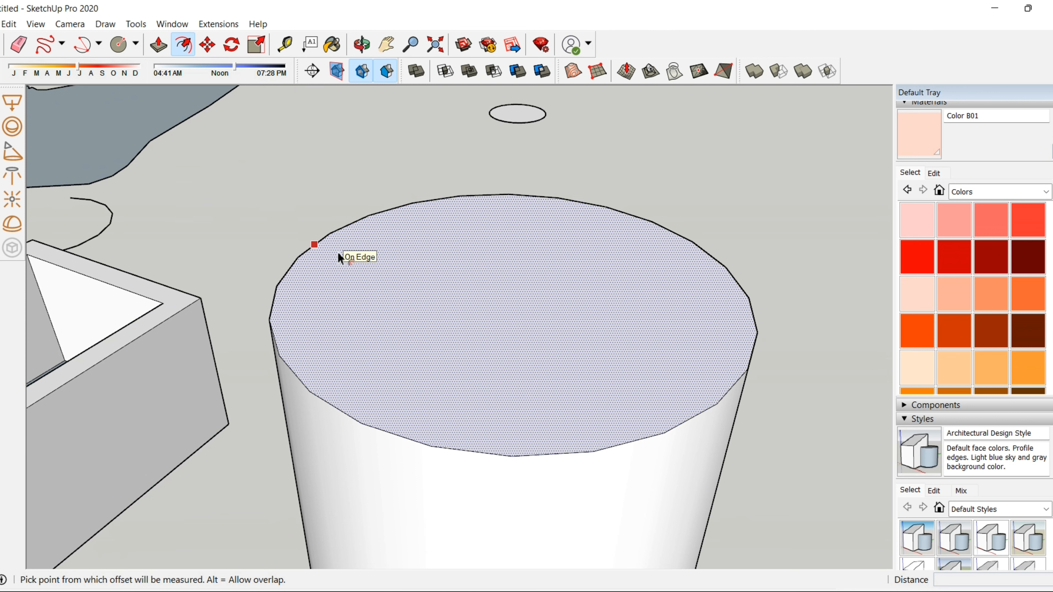
{"action": "left_click", "coordinate": [340, 257]}
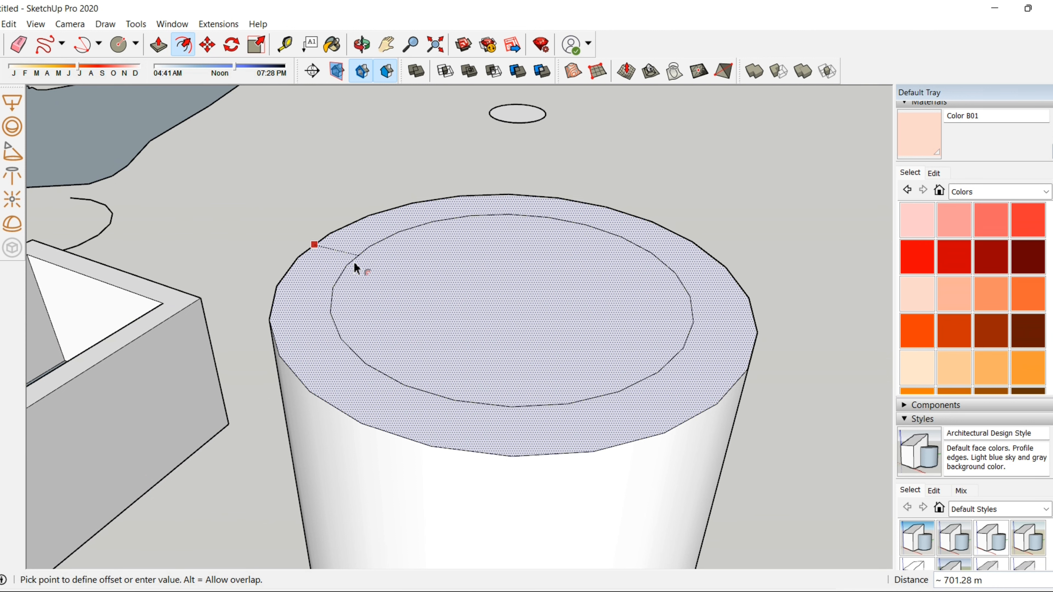
{"action": "left_click", "coordinate": [354, 261]}
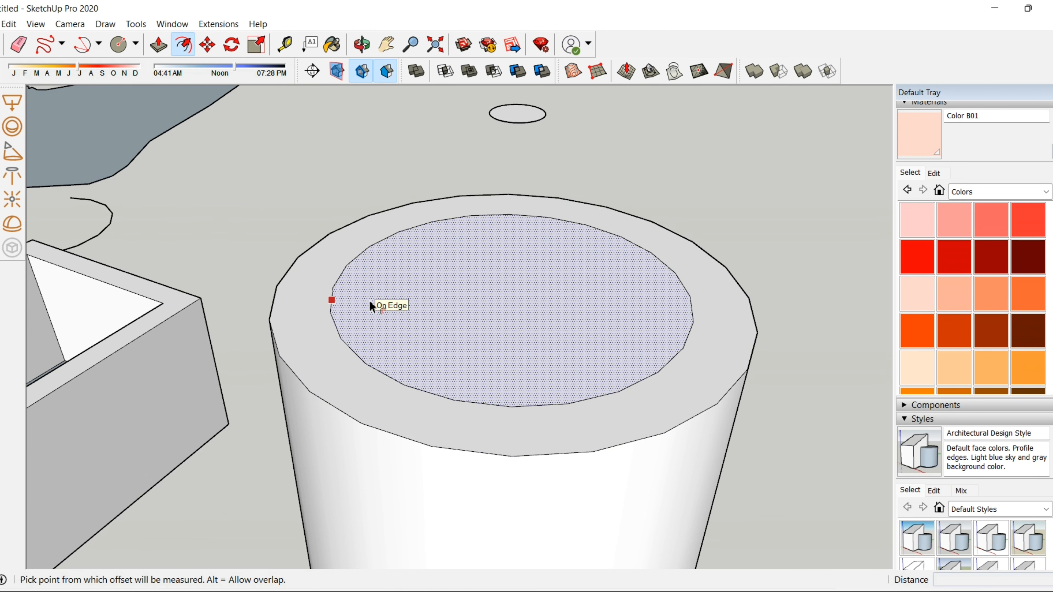
Push the cylinder's inner top face down about 6984 m to hollow it out.
{"action": "key", "text": "p"}
{"action": "left_click", "coordinate": [471, 329]}
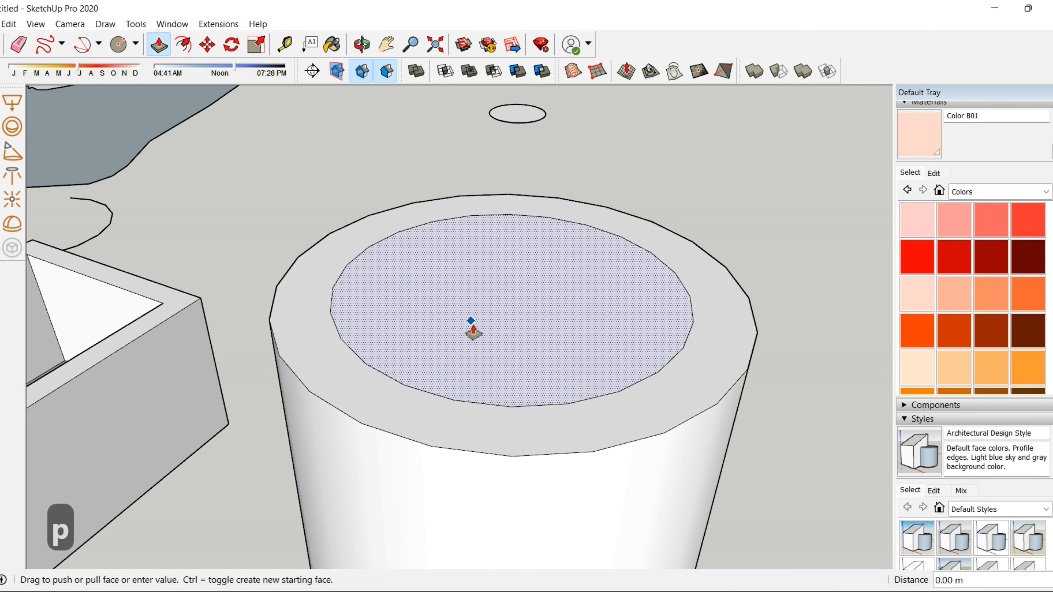
{"action": "scroll", "coordinate": [501, 529], "scroll_direction": "down", "scroll_amount": 3}
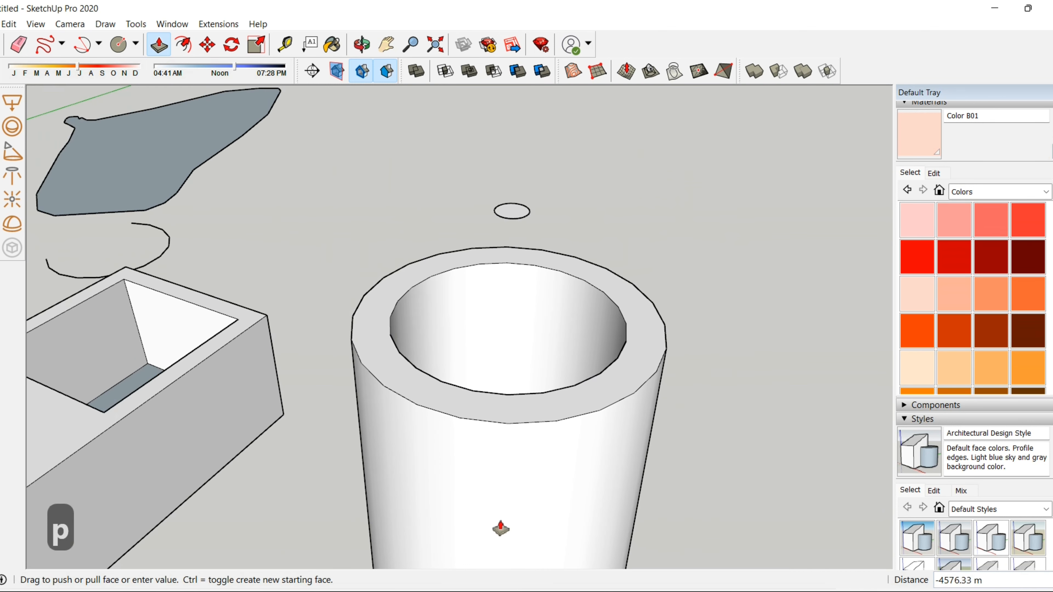
{"action": "scroll", "coordinate": [501, 529], "scroll_direction": "down", "scroll_amount": 5}
{"action": "left_click", "coordinate": [468, 560]}
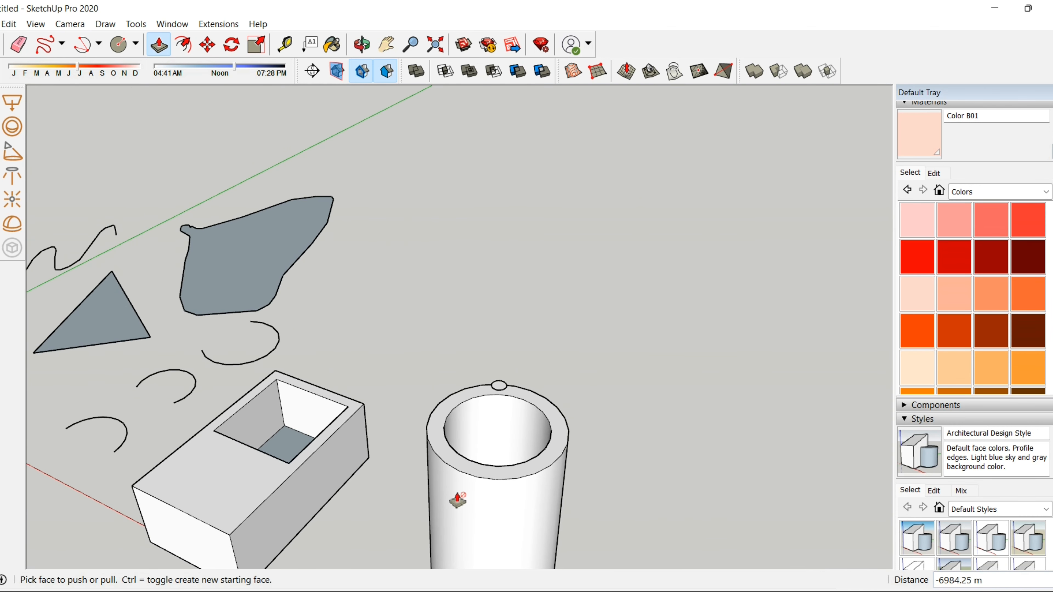
{"action": "scroll", "coordinate": [448, 435], "scroll_direction": "down", "scroll_amount": 5}
{"action": "key", "text": "Escape"}
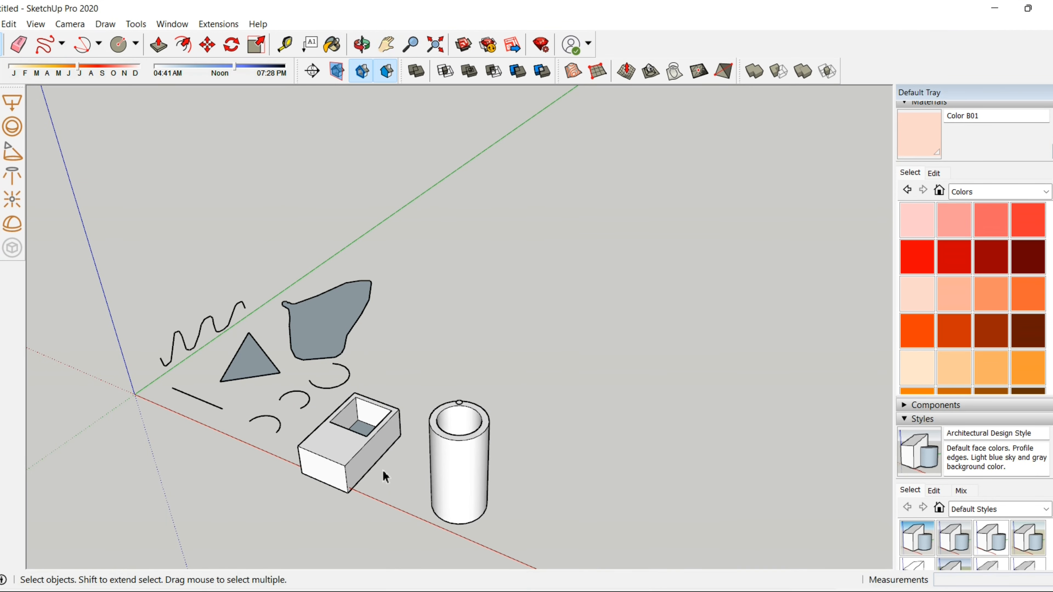
Orbit and pan around the hollow box and cylinder to examine the box's recess and both solids from several sides.
{"action": "scroll", "coordinate": [379, 480], "scroll_direction": "up", "scroll_amount": 3}
{"action": "scroll", "coordinate": [379, 481], "scroll_direction": "up", "scroll_amount": 2}
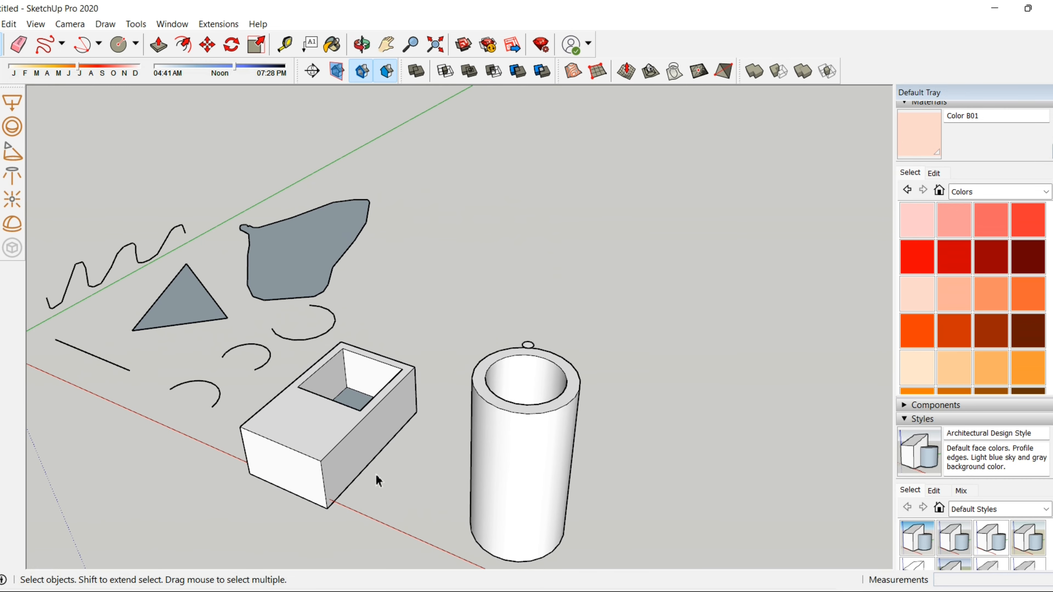
{"action": "key", "text": "o"}
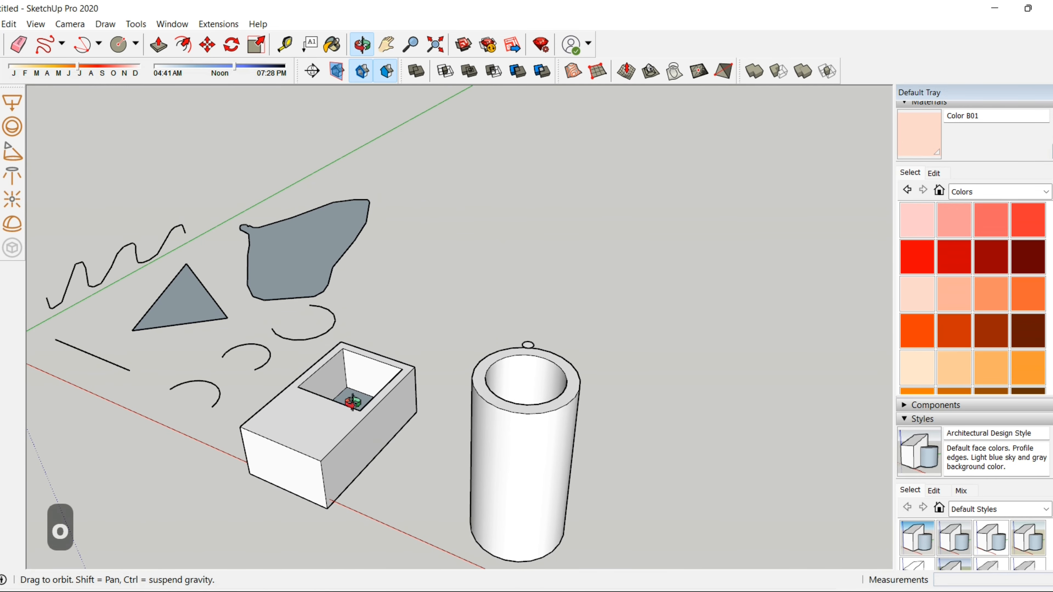
{"action": "mouse_move", "coordinate": [351, 401]}
{"action": "left_mouse_down"}
{"action": "mouse_move", "coordinate": [344, 395]}
{"action": "mouse_move", "coordinate": [640, 437]}
{"action": "mouse_move", "coordinate": [640, 424]}
{"action": "mouse_move", "coordinate": [329, 454]}
{"action": "mouse_move", "coordinate": [407, 421]}
{"action": "mouse_move", "coordinate": [392, 419]}
{"action": "mouse_move", "coordinate": [588, 433]}
{"action": "mouse_move", "coordinate": [698, 405]}
{"action": "mouse_move", "coordinate": [358, 388]}
{"action": "mouse_move", "coordinate": [485, 399]}
{"action": "mouse_move", "coordinate": [576, 426]}
{"action": "left_mouse_up"}
{"action": "scroll", "coordinate": [493, 449], "scroll_direction": "up", "scroll_amount": 6}
{"action": "left_click_drag", "start_coordinate": [385, 411], "coordinate": [479, 478]}
{"action": "key", "text": "h"}
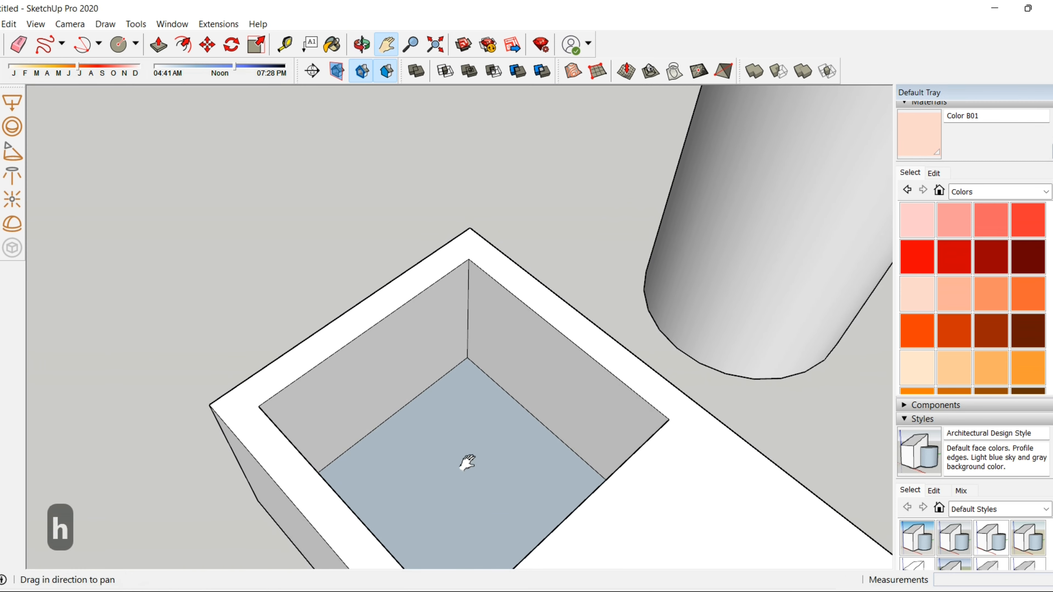
{"action": "left_click_drag", "start_coordinate": [437, 451], "coordinate": [476, 323]}
{"action": "left_click_drag", "start_coordinate": [595, 416], "coordinate": [442, 425]}
{"action": "key", "text": "o"}
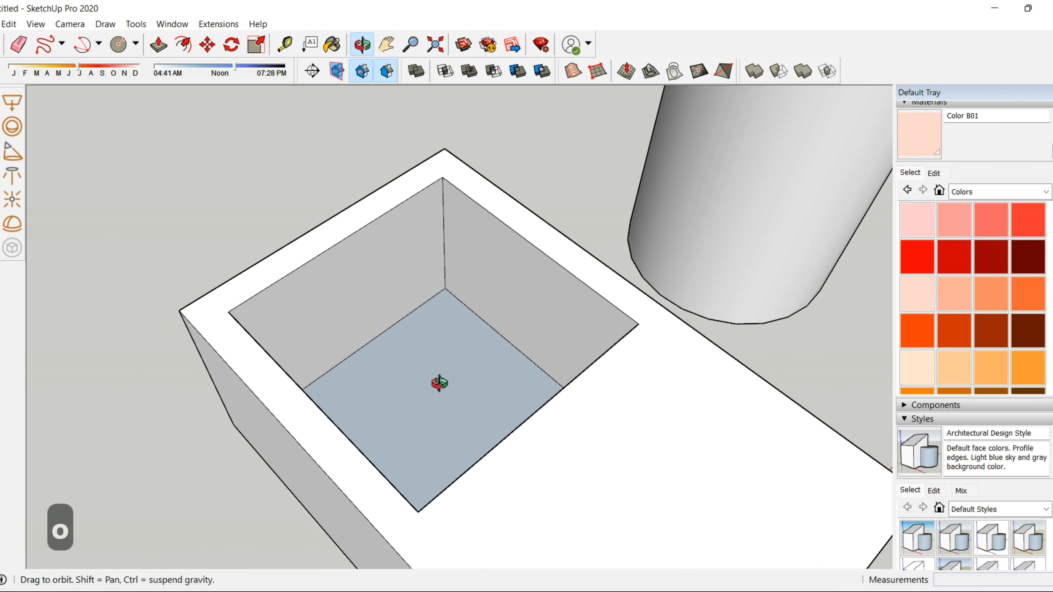
{"action": "left_click_drag", "start_coordinate": [438, 381], "coordinate": [849, 434]}
{"action": "key", "text": "h"}
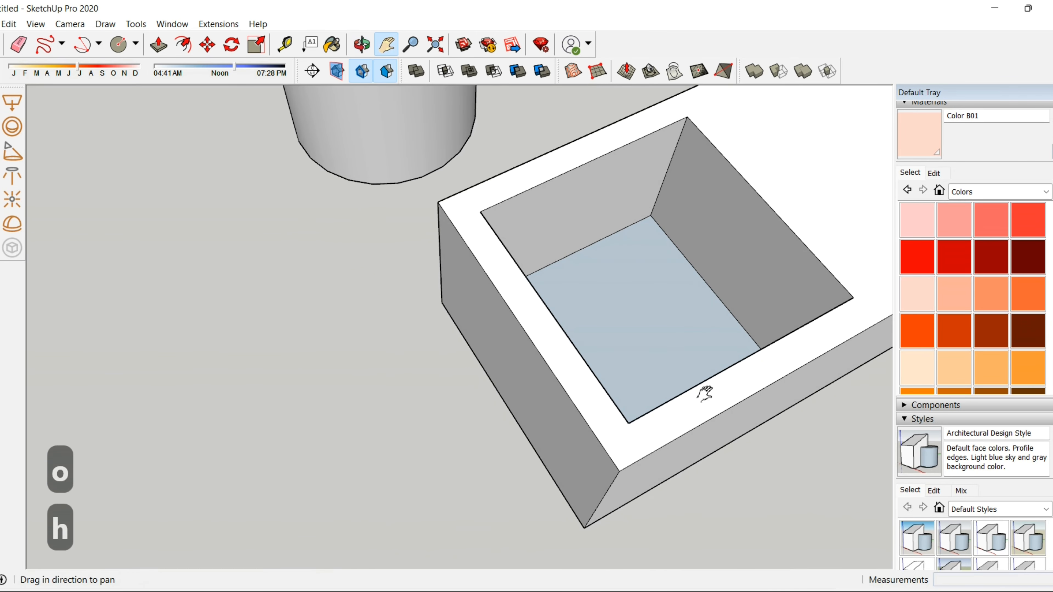
{"action": "left_click_drag", "start_coordinate": [701, 393], "coordinate": [749, 492]}
{"action": "key", "text": "o"}
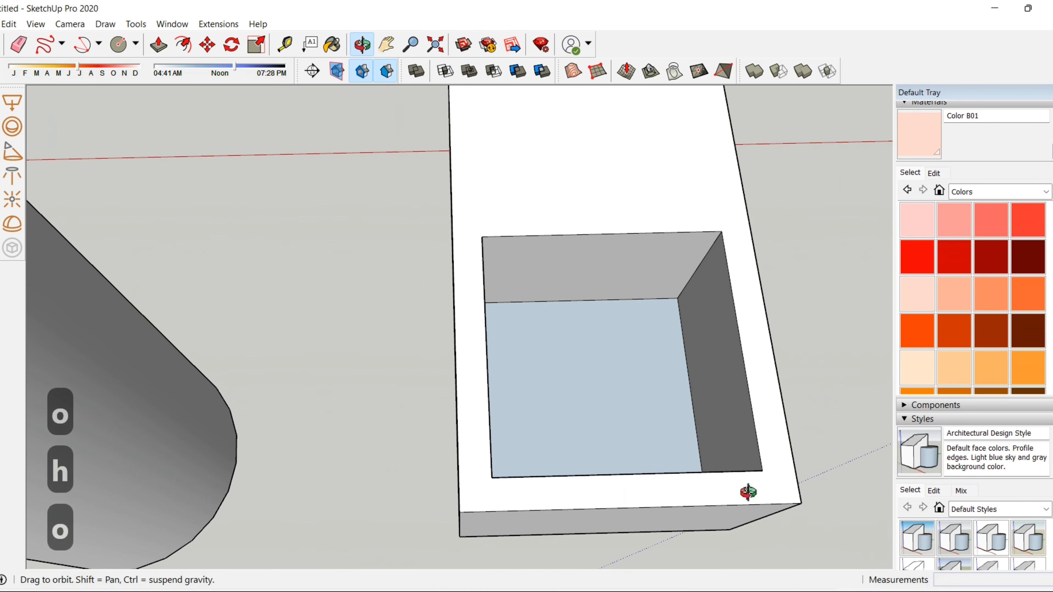
{"action": "left_click_drag", "start_coordinate": [679, 461], "coordinate": [669, 447]}
{"action": "left_click_drag", "start_coordinate": [669, 446], "coordinate": [706, 395]}
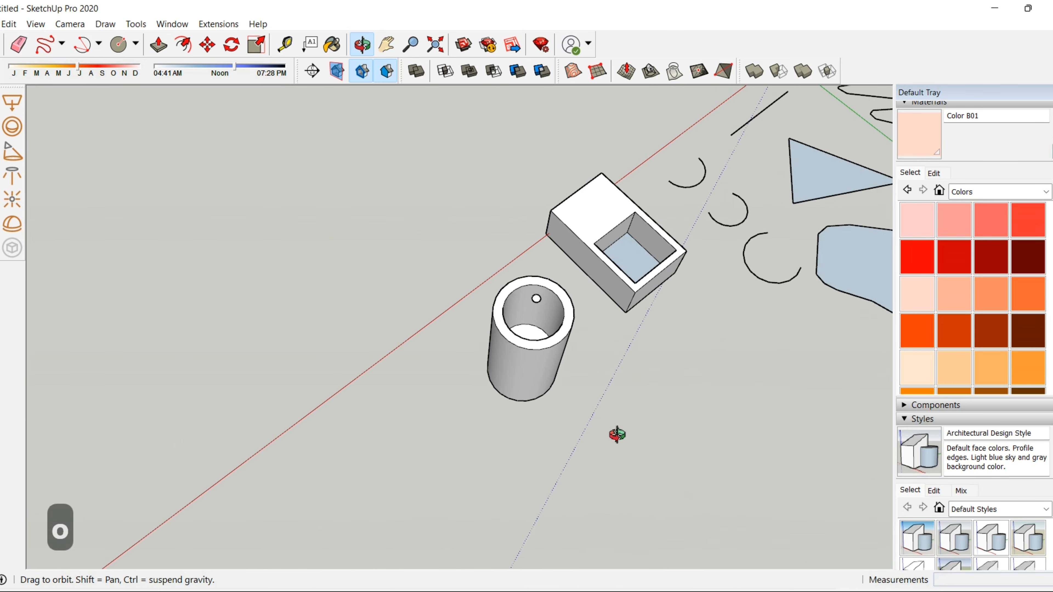
{"action": "left_click_drag", "start_coordinate": [617, 434], "coordinate": [591, 374]}
Select the cylinder's outer side face and its top rim in turn to check how its geometry is divided.
{"action": "key", "text": "space"}
{"action": "left_click", "coordinate": [521, 376]}
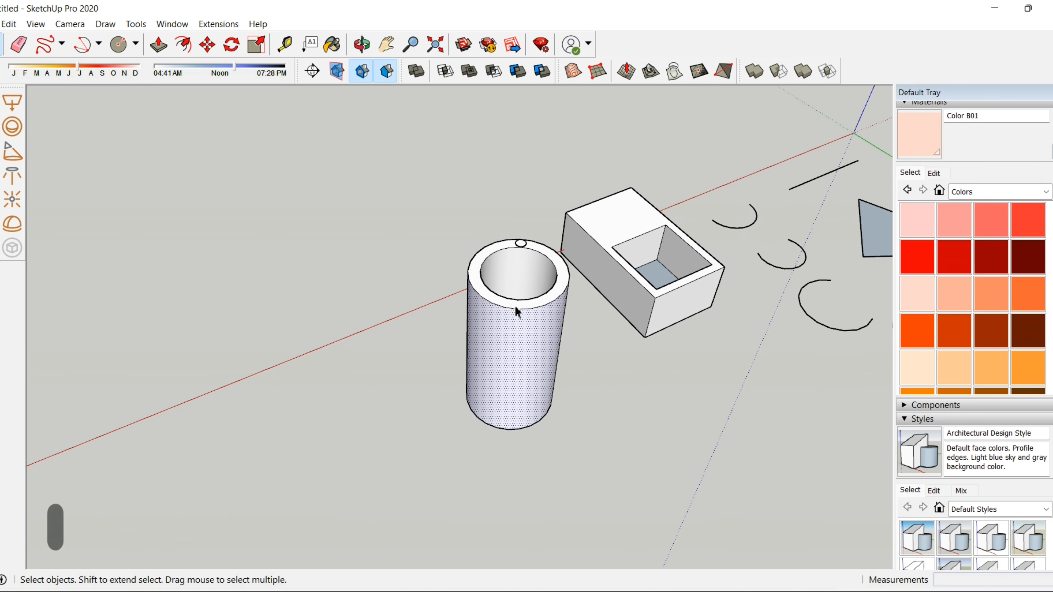
{"action": "left_click", "coordinate": [518, 305]}
{"action": "middle_click_drag", "start_coordinate": [519, 304], "coordinate": [572, 345]}
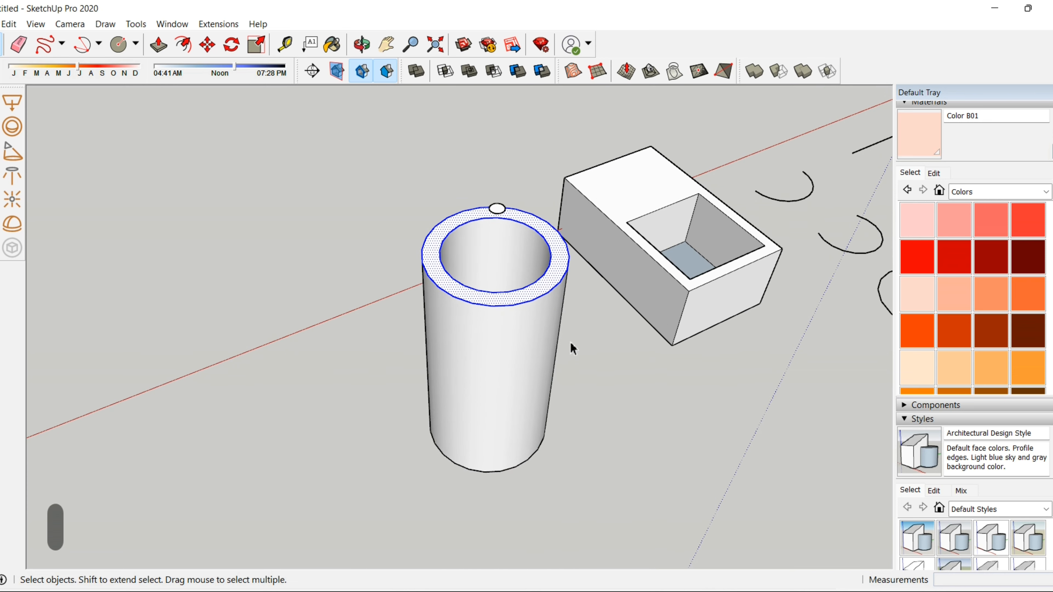
Select all geometry of the cylinder and make it a component with the definition name dfvdvd.
{"action": "key", "text": "o"}
{"action": "left_click_drag", "start_coordinate": [571, 346], "coordinate": [488, 388]}
{"action": "key", "text": "space"}
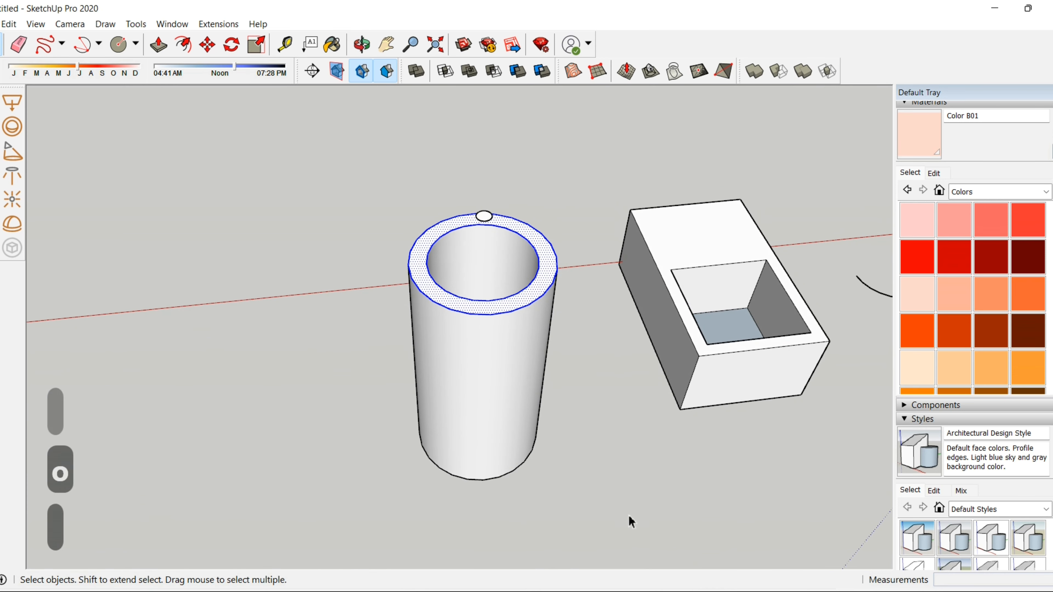
{"action": "left_click_drag", "start_coordinate": [321, 171], "coordinate": [321, 172]}
{"action": "right_click", "coordinate": [454, 347]}
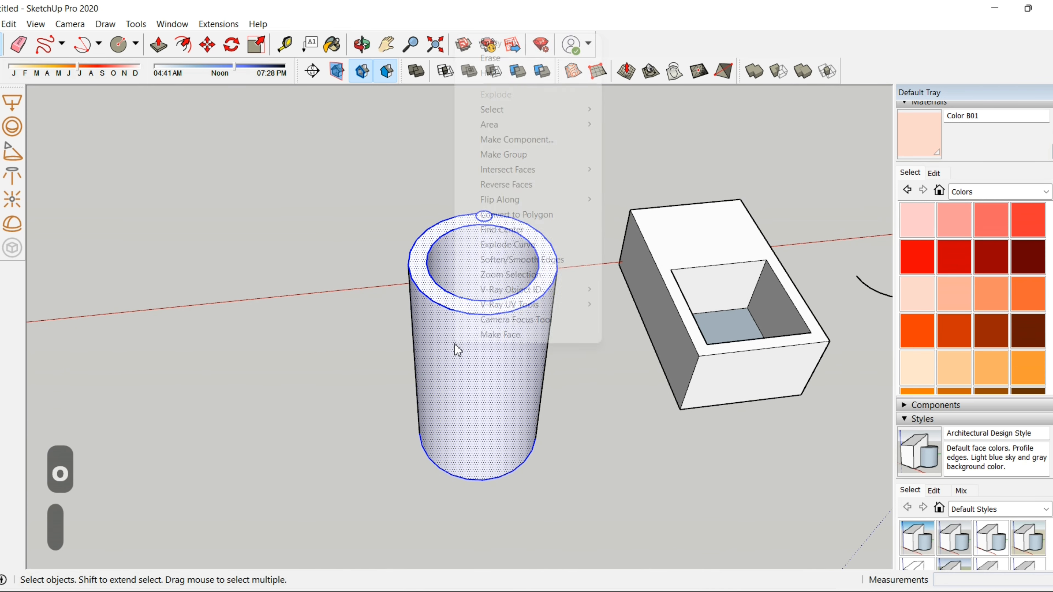
{"action": "left_click", "coordinate": [513, 141]}
{"action": "type", "text": "dfvdvd"}
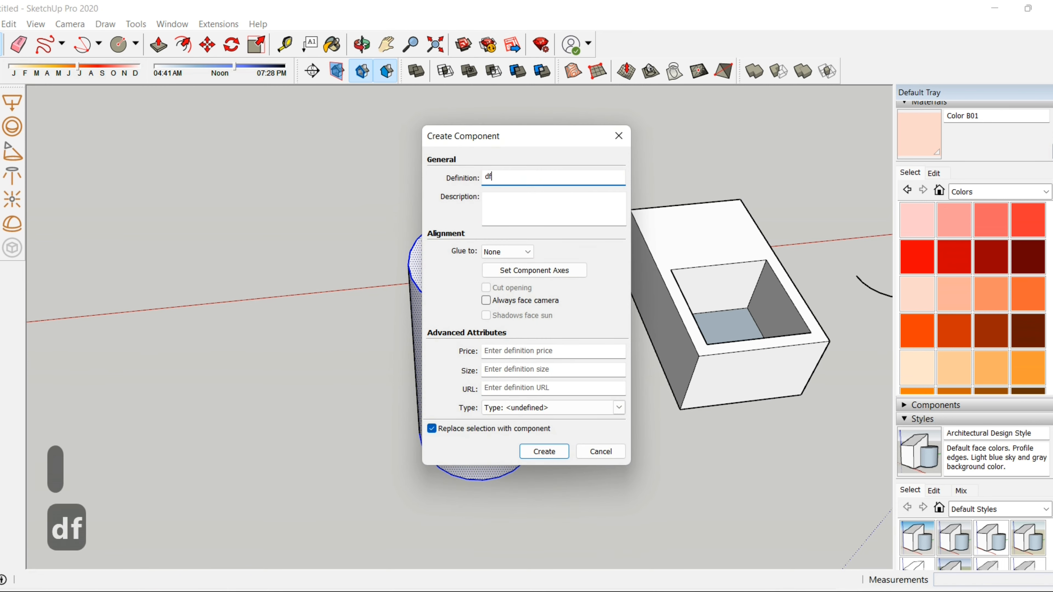
{"action": "left_click", "coordinate": [566, 452]}
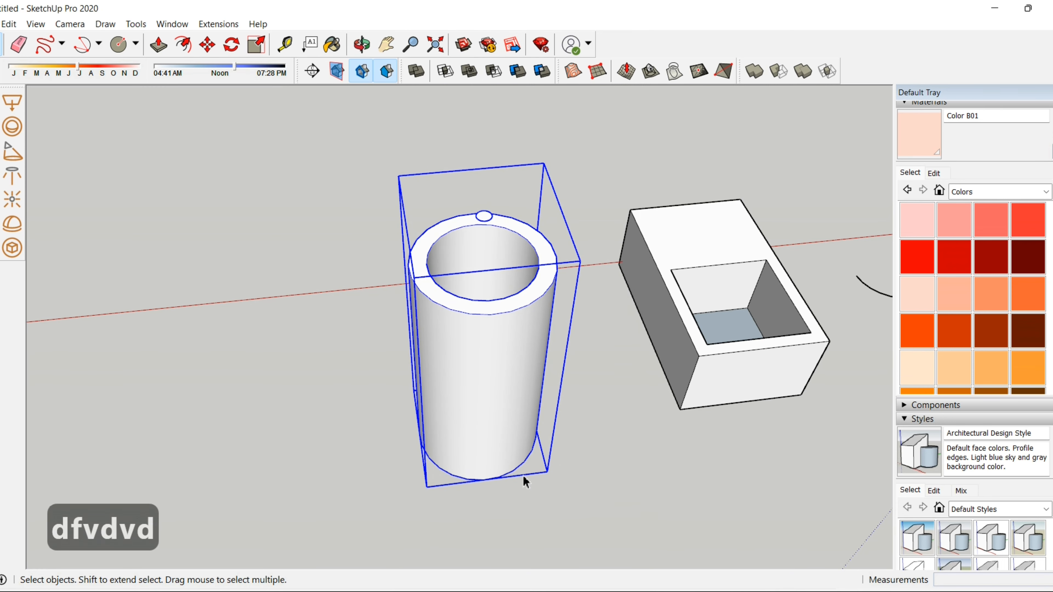
Select the cylinder component to check how it behaves as a single object, and clear the selection.
{"action": "left_click", "coordinate": [515, 500]}
{"action": "left_click", "coordinate": [510, 435]}
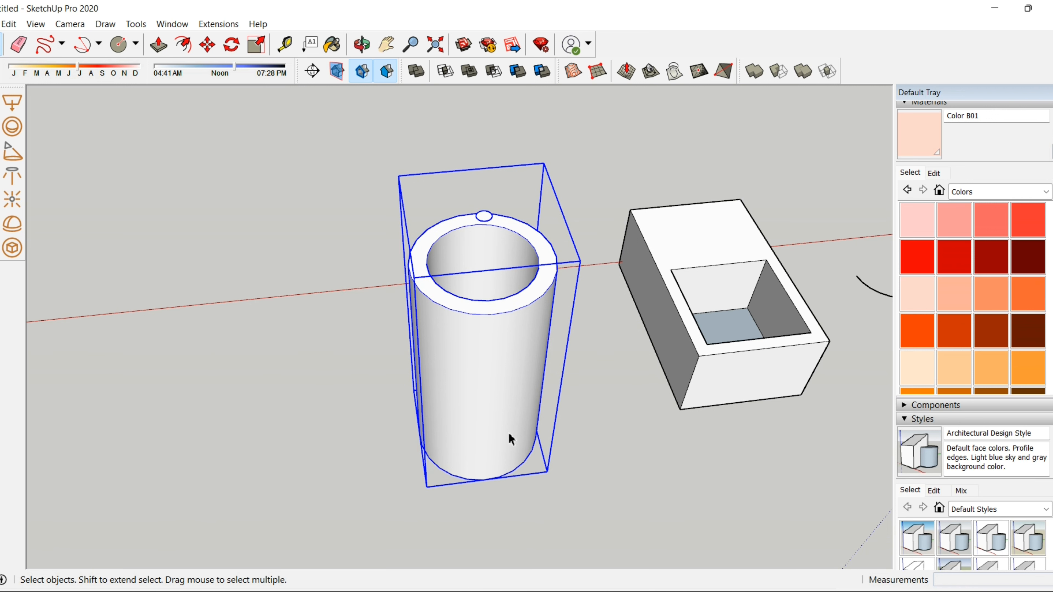
{"action": "scroll", "coordinate": [504, 456], "scroll_direction": "down", "scroll_amount": 1}
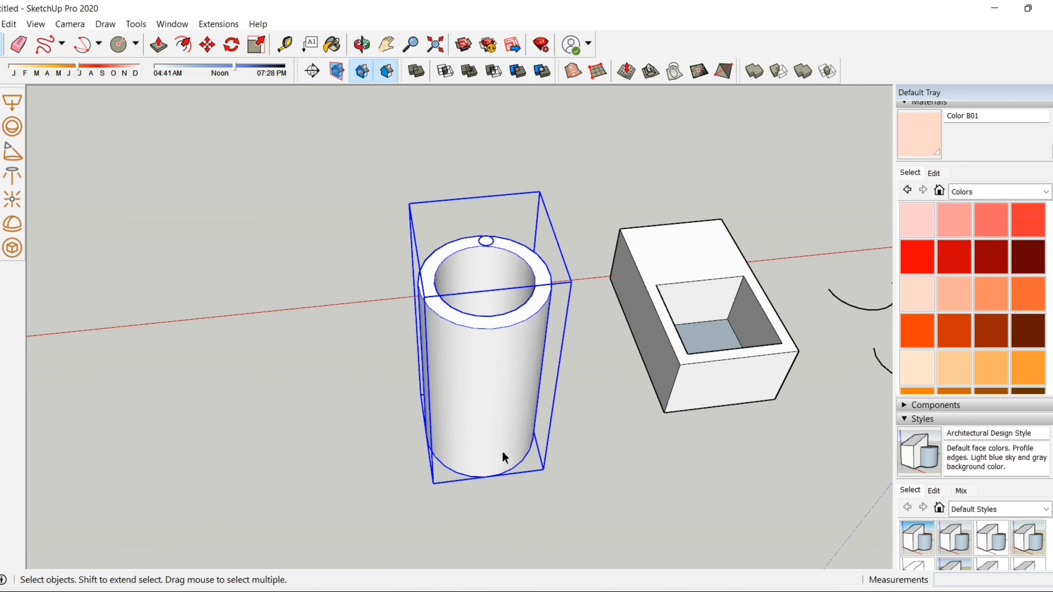
{"action": "left_click", "coordinate": [528, 493]}
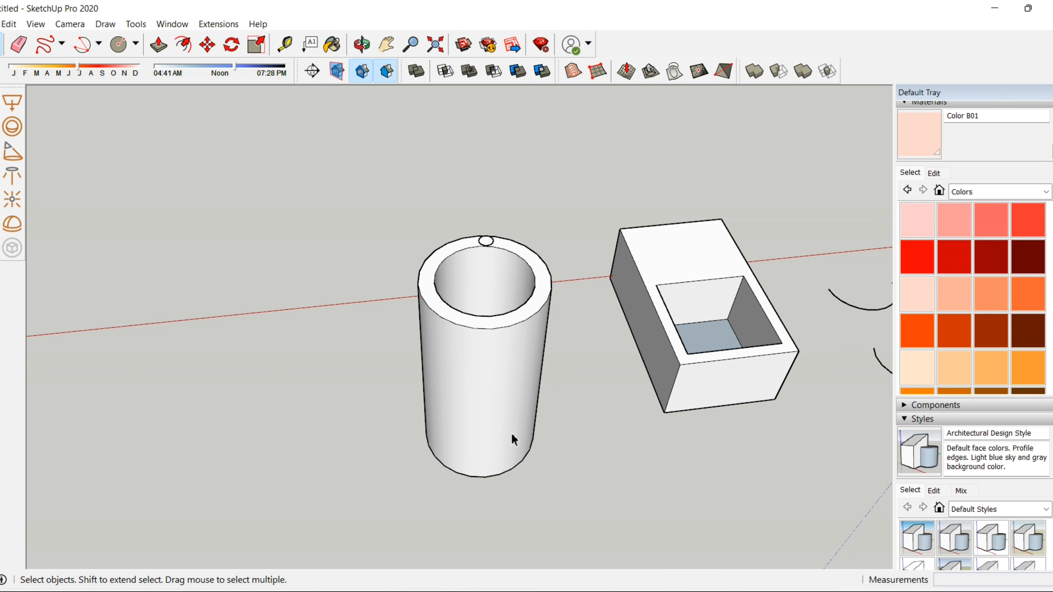
Select the cylinder component together with the hollow box and combine them into one group.
{"action": "scroll", "coordinate": [356, 333], "scroll_direction": "down", "scroll_amount": 4}
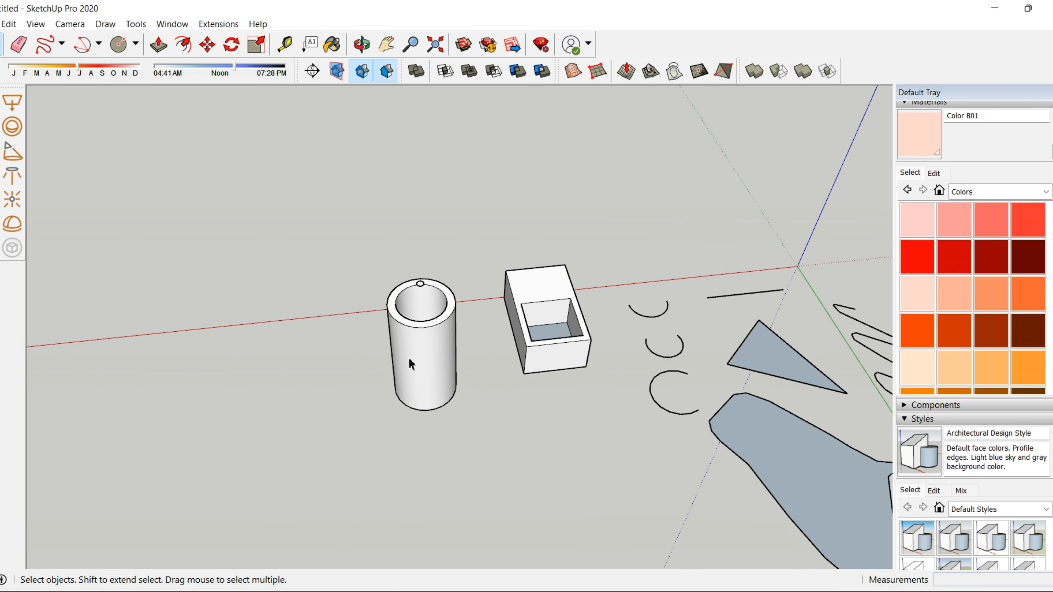
{"action": "scroll", "coordinate": [568, 412], "scroll_direction": "up", "scroll_amount": 1}
{"action": "scroll", "coordinate": [569, 411], "scroll_direction": "up", "scroll_amount": 1}
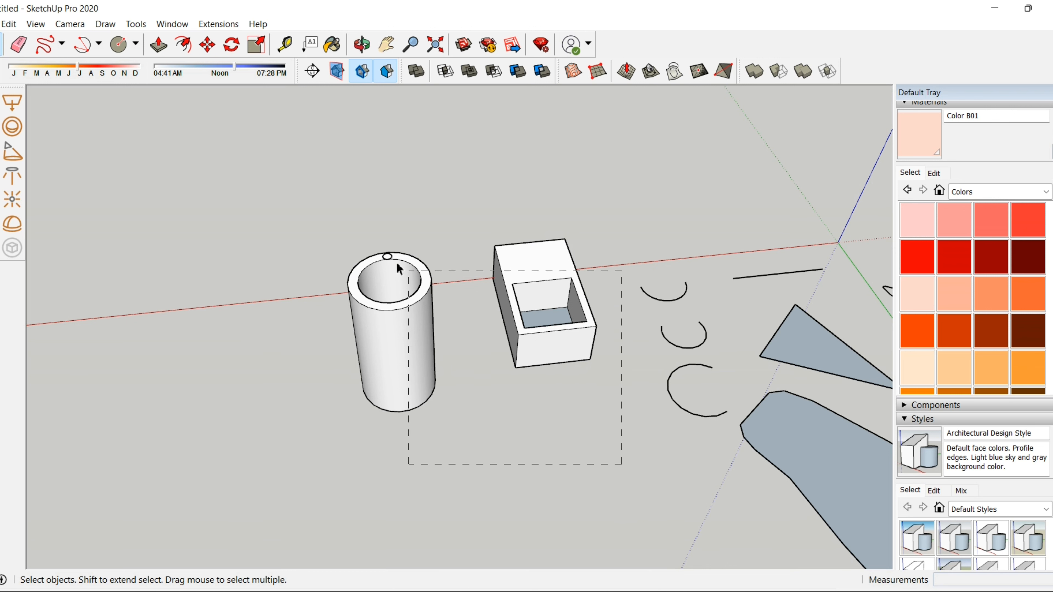
{"action": "left_click_drag", "start_coordinate": [307, 173], "coordinate": [307, 173]}
{"action": "right_click", "coordinate": [418, 358]}
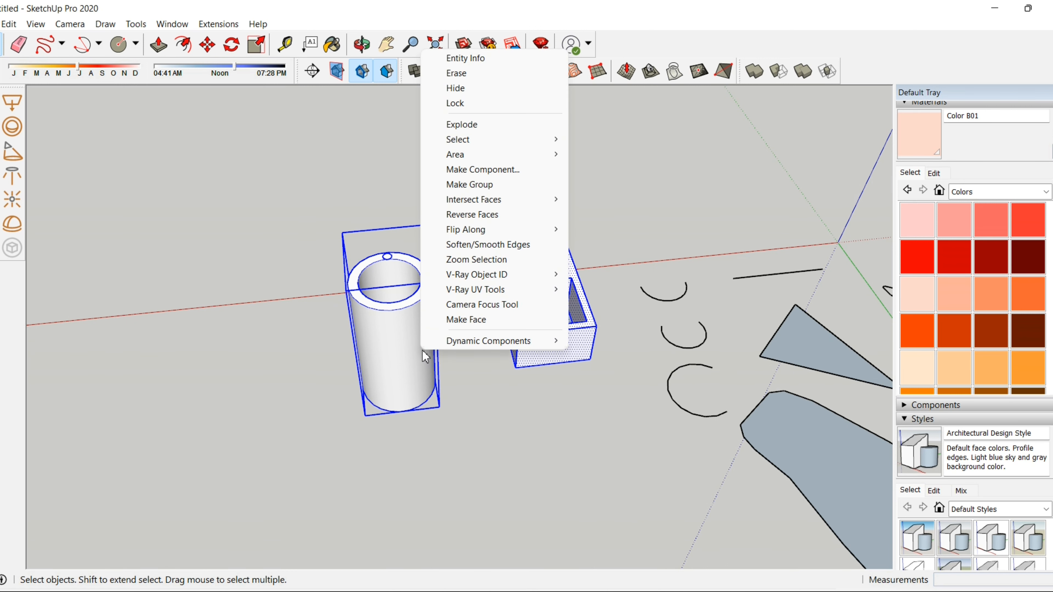
{"action": "left_click", "coordinate": [471, 187]}
{"action": "left_click", "coordinate": [562, 504]}
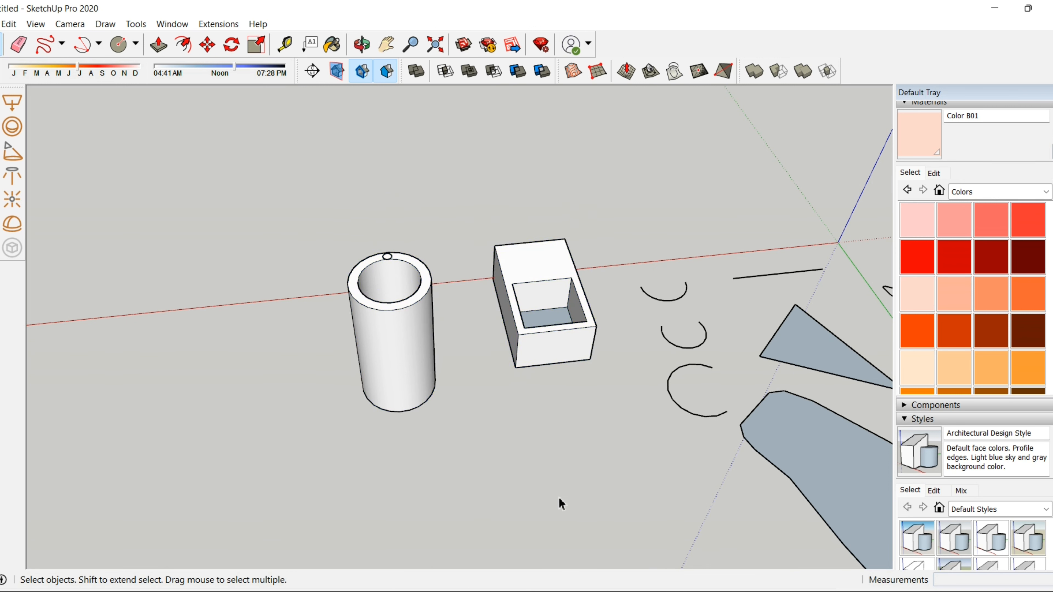
Move the group of cylinder and hollow box about 4175 m across the ground to the near side of the red axis.
{"action": "left_click", "coordinate": [553, 354]}
{"action": "key", "text": "m"}
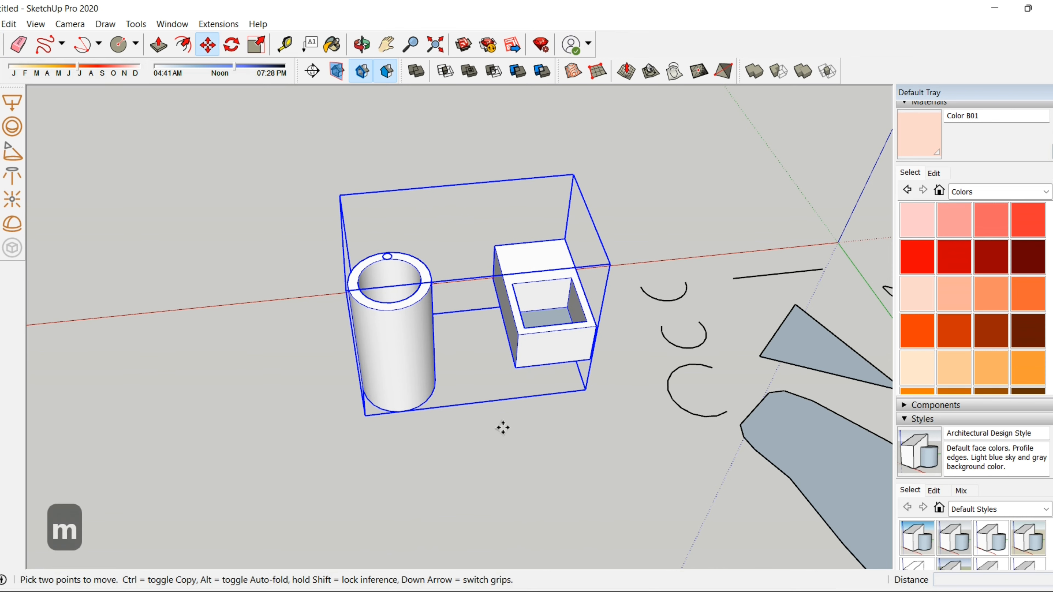
{"action": "left_click", "coordinate": [496, 409]}
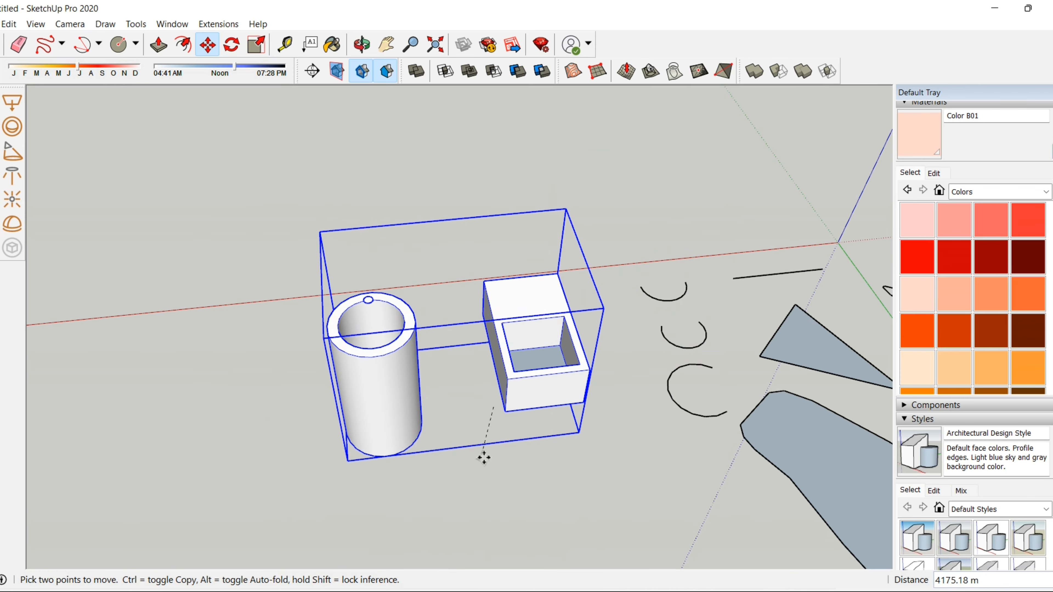
{"action": "left_click", "coordinate": [479, 463]}
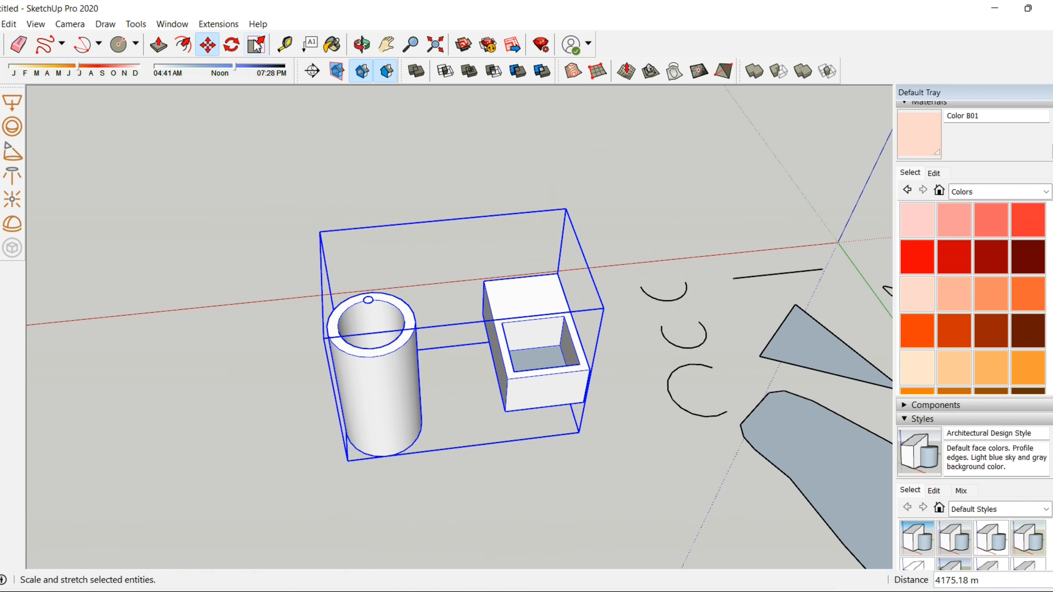
{"action": "left_click", "coordinate": [232, 45]}
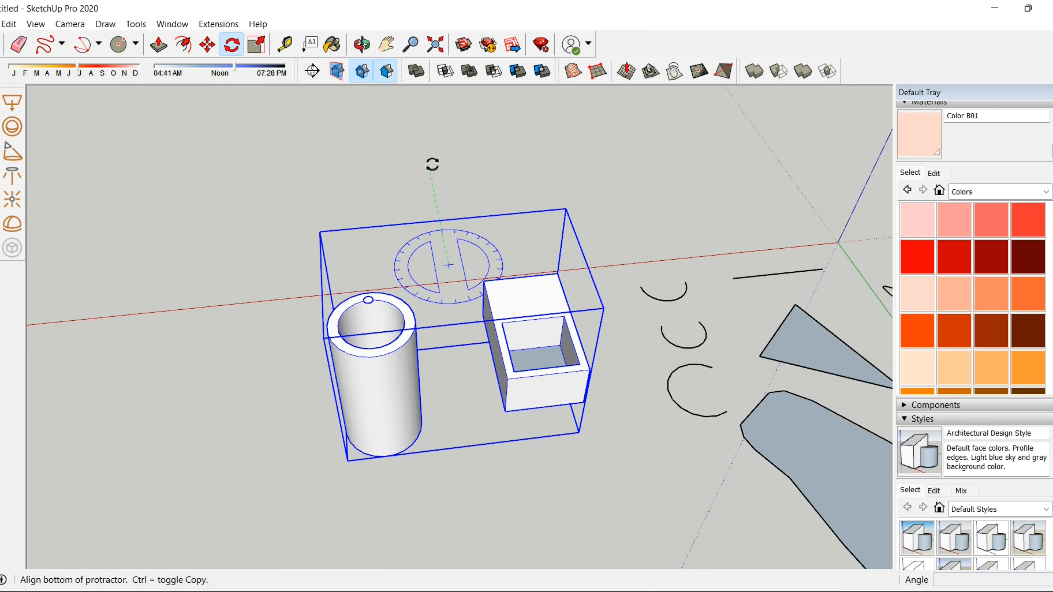
{"action": "left_click", "coordinate": [432, 161]}
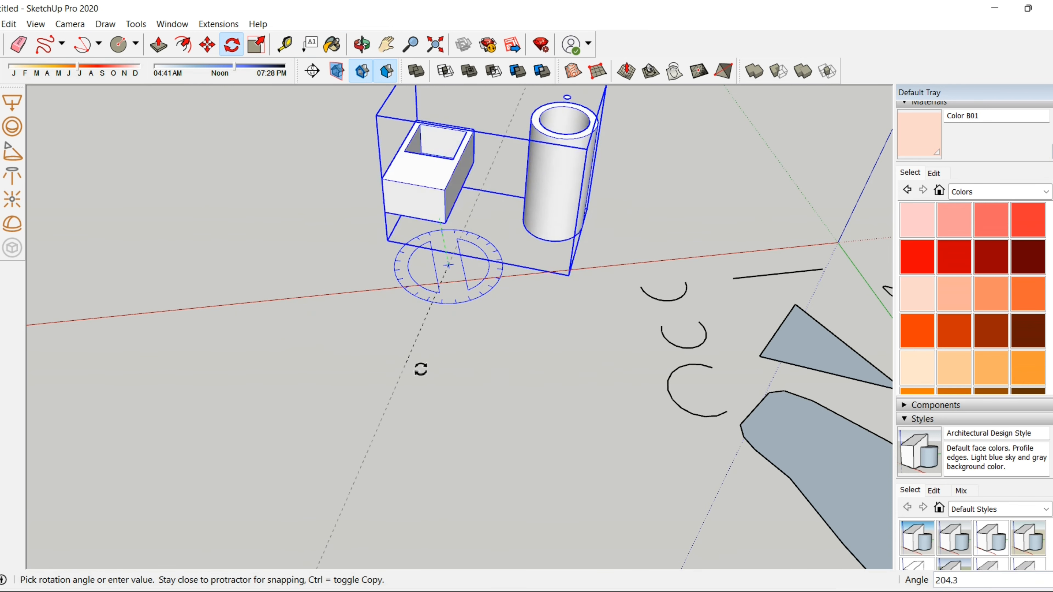
{"action": "key", "text": "Escape"}
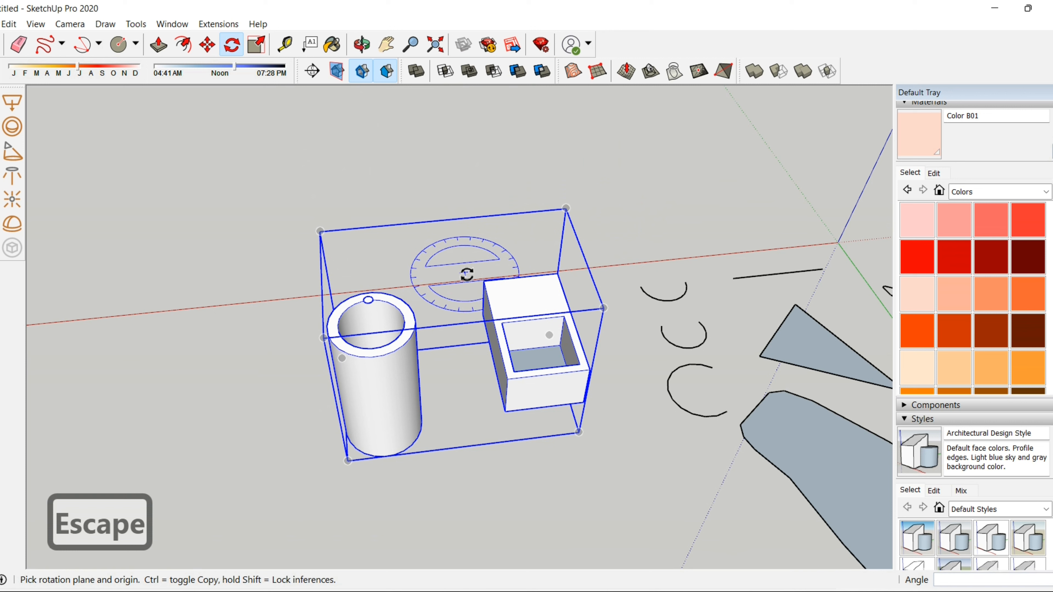
{"action": "left_click", "coordinate": [466, 274]}
{"action": "key", "text": "Escape"}
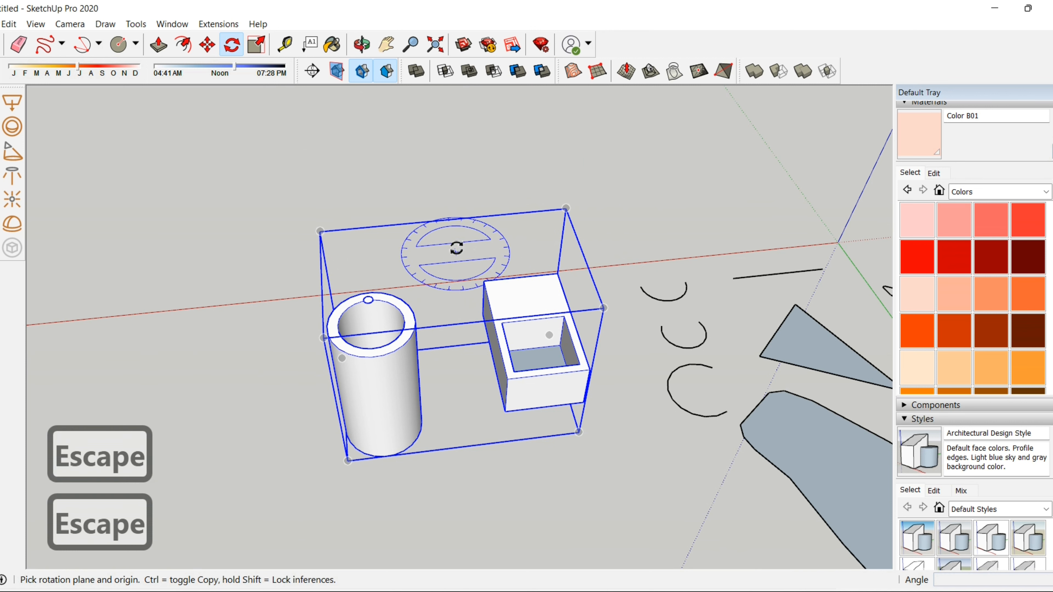
Try locking the rotation plane to different axes, and try to rotate the group in the horizontal plane around the blue axis.
{"action": "key", "text": "Up"}
{"action": "key", "text": "Left"}
{"action": "key", "text": "Right"}
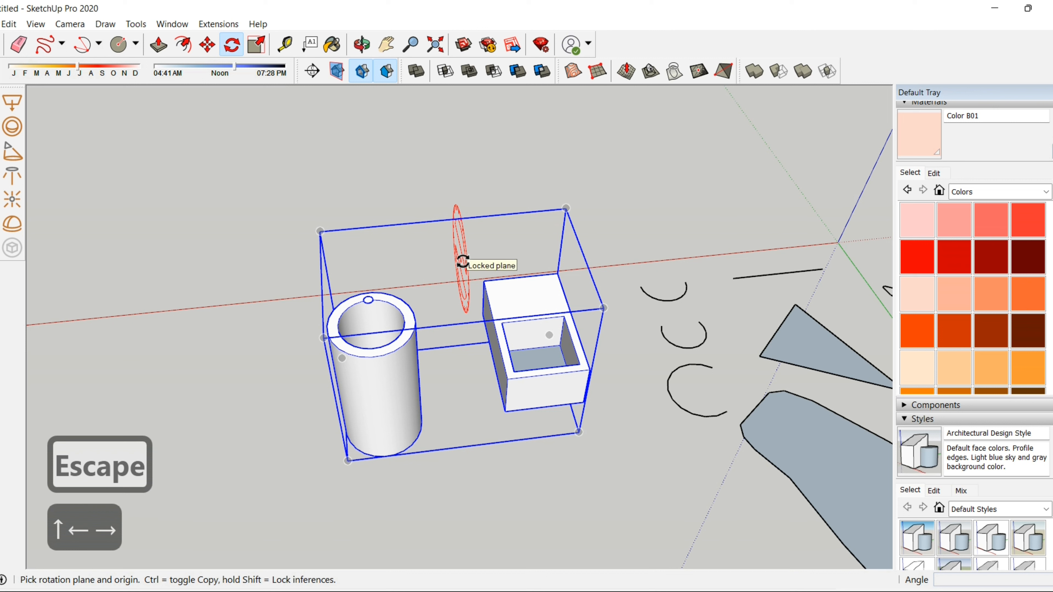
{"action": "key", "text": "Up"}
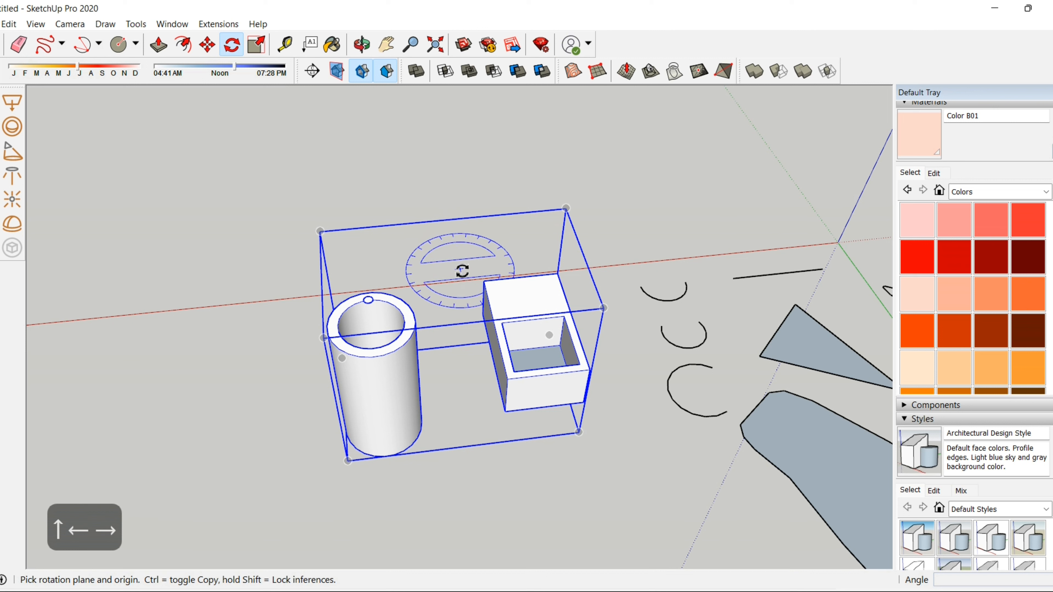
{"action": "left_click", "coordinate": [461, 270]}
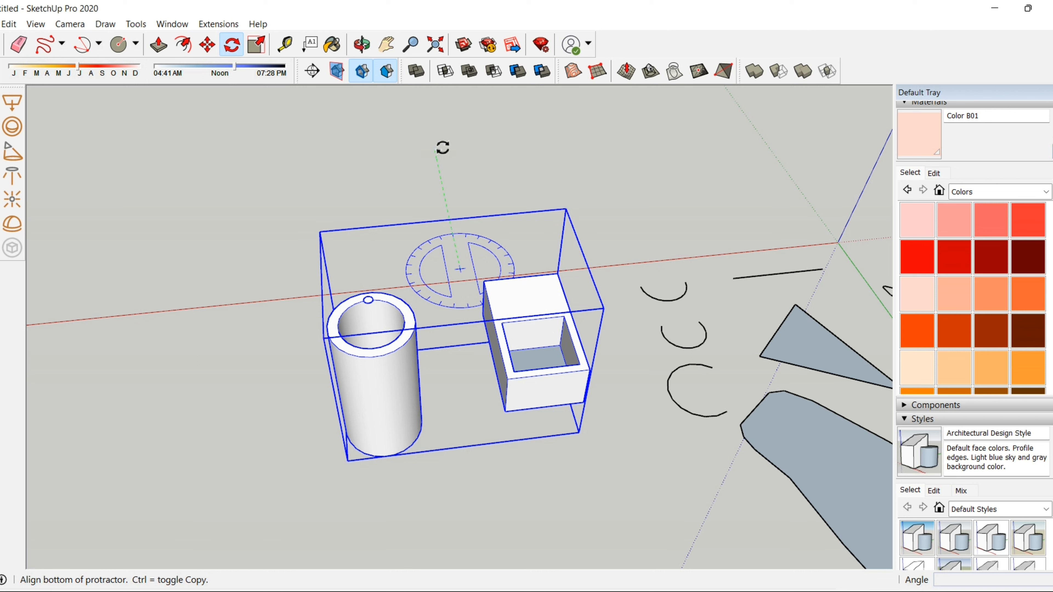
{"action": "left_click", "coordinate": [560, 190]}
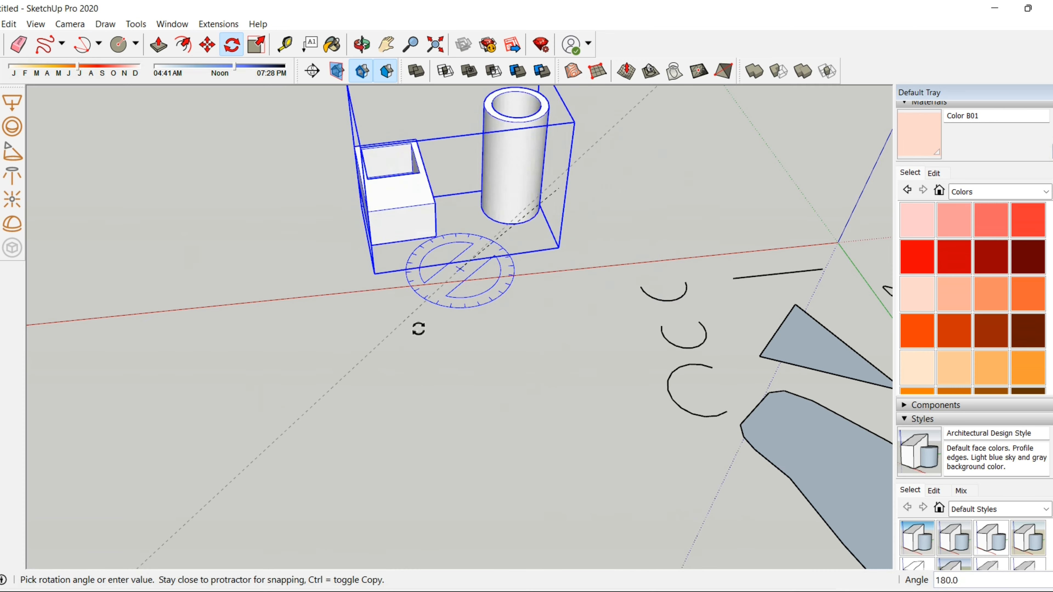
{"action": "middle_click_drag", "start_coordinate": [572, 280], "coordinate": [560, 195]}
{"action": "key", "text": "Escape"}
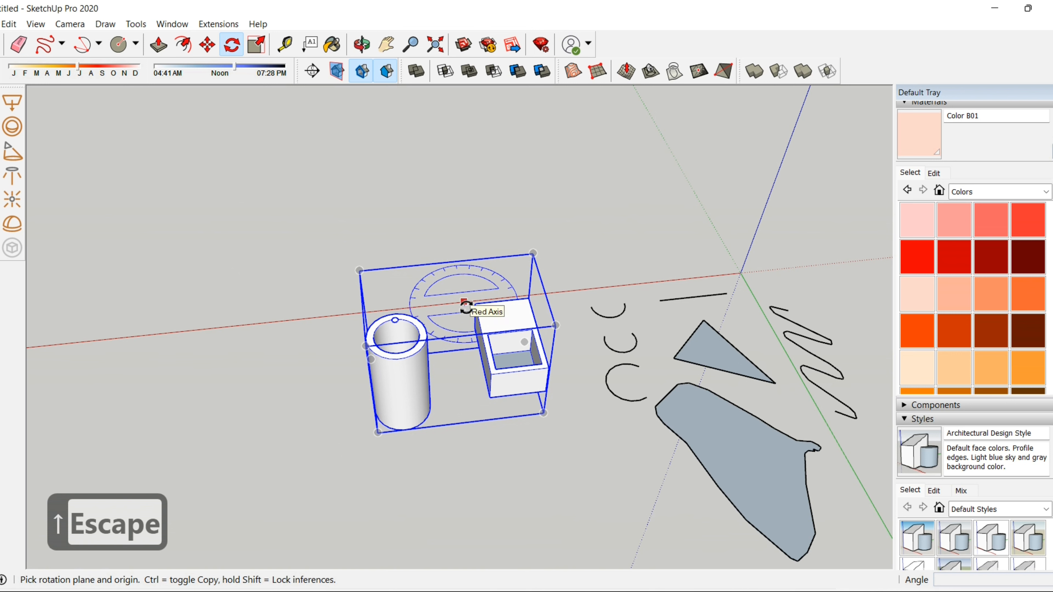
Explode the group holding the cylinder and the hollow box, and clear the selection.
{"action": "scroll", "coordinate": [464, 306], "scroll_direction": "down", "scroll_amount": 1}
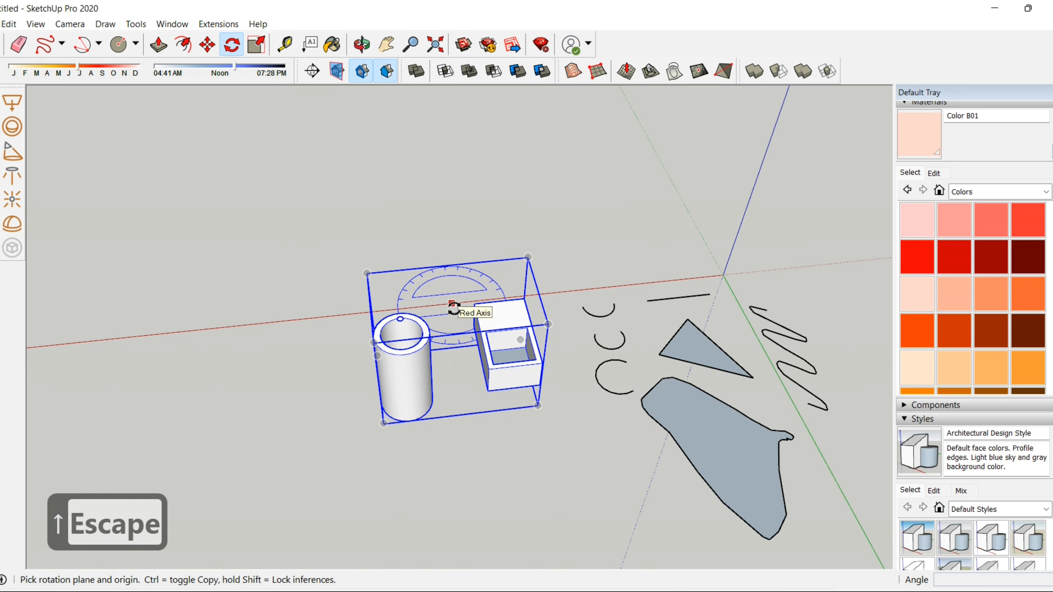
{"action": "key", "text": "F1"}
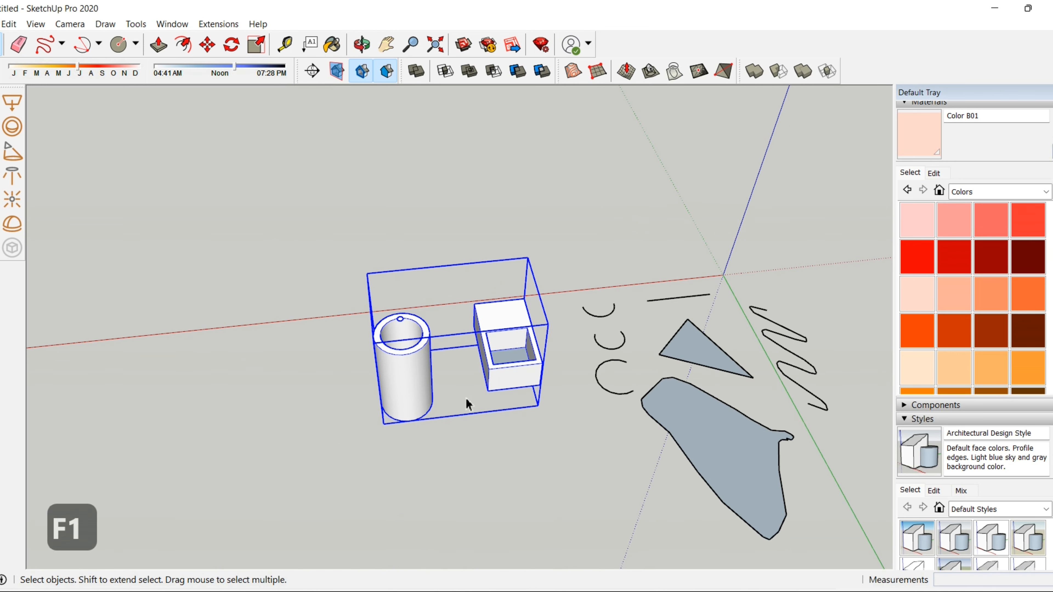
{"action": "right_click", "coordinate": [497, 386]}
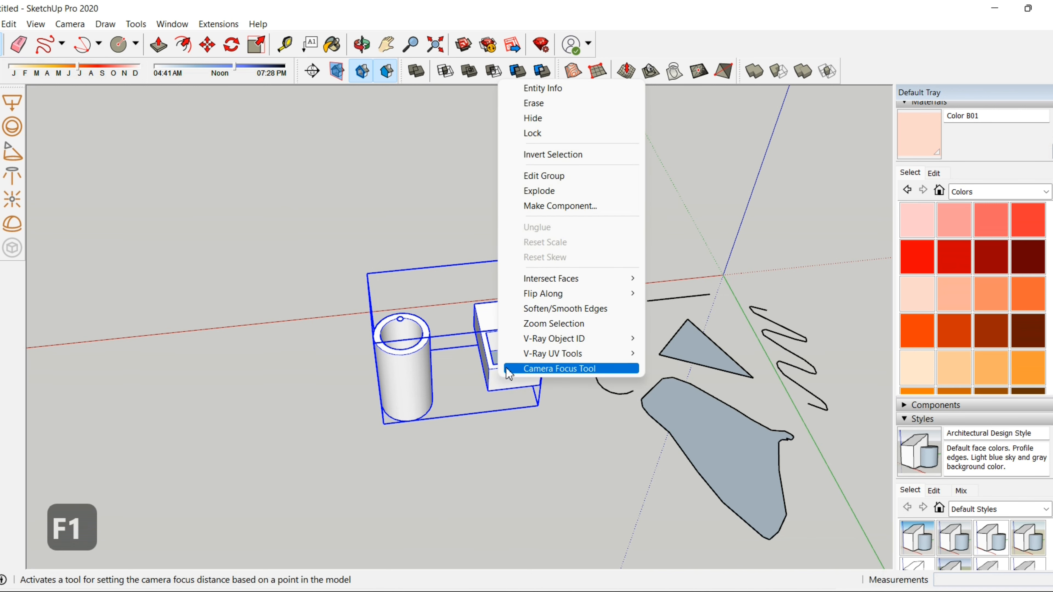
{"action": "left_click", "coordinate": [545, 192]}
{"action": "left_click", "coordinate": [498, 440]}
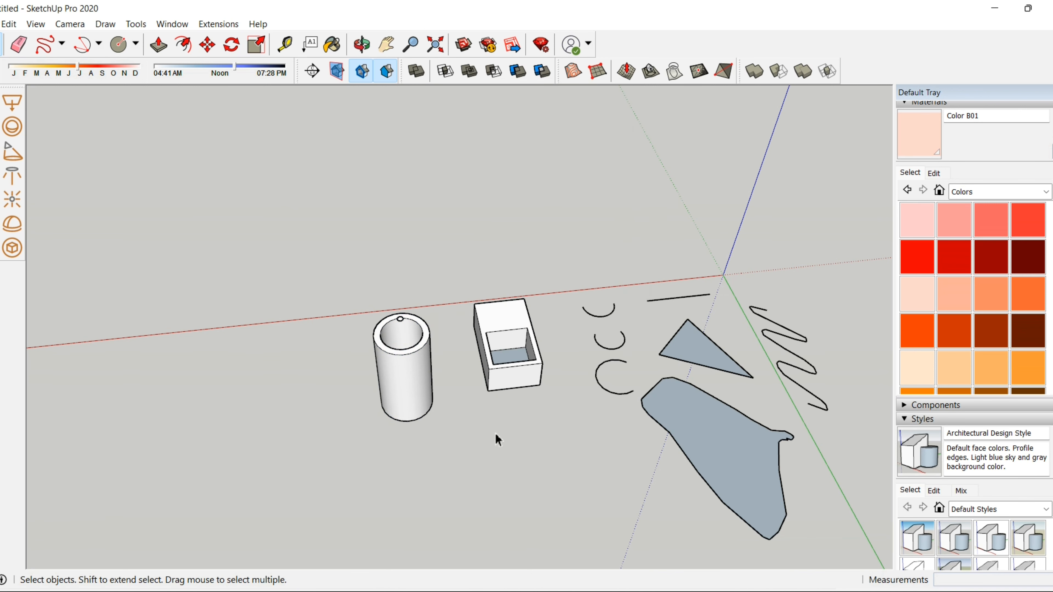
Explode the cylinder component into loose geometry and clear the selection.
{"action": "double_click", "coordinate": [409, 386]}
{"action": "left_click", "coordinate": [445, 462]}
{"action": "left_click", "coordinate": [417, 401]}
{"action": "right_click", "coordinate": [418, 404]}
{"action": "left_click", "coordinate": [479, 309]}
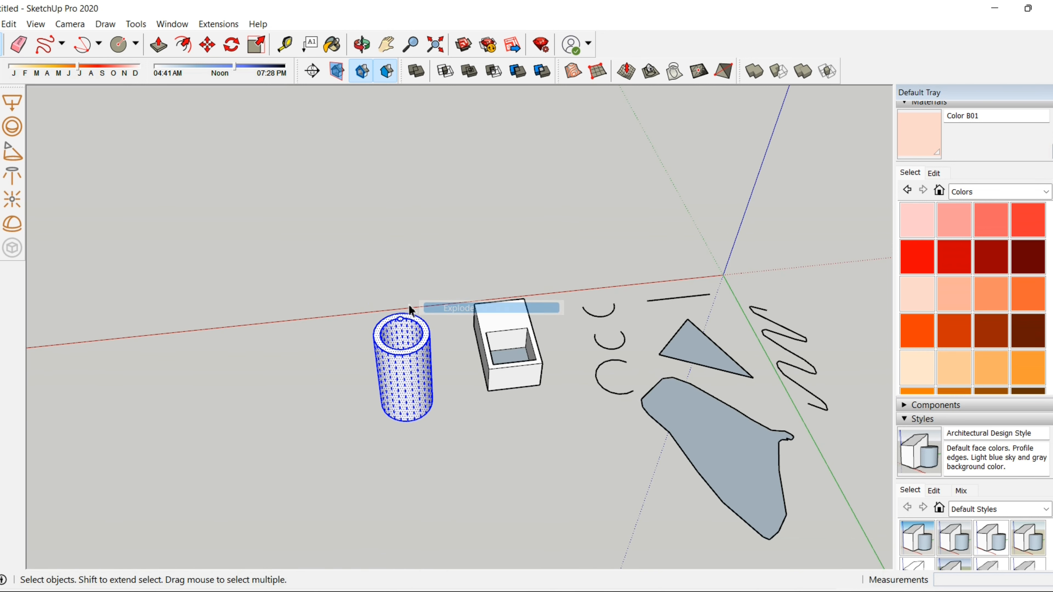
{"action": "left_click", "coordinate": [390, 302]}
{"action": "scroll", "coordinate": [532, 425], "scroll_direction": "down", "scroll_amount": 3}
{"action": "scroll", "coordinate": [291, 456], "scroll_direction": "up", "scroll_amount": 2}
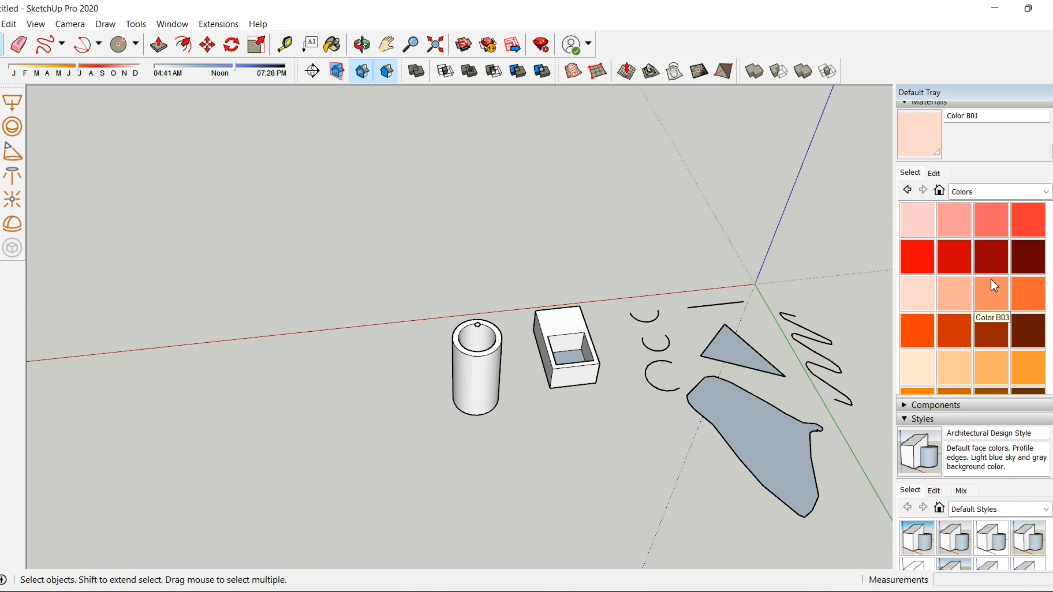
{"action": "left_click", "coordinate": [172, 24]}
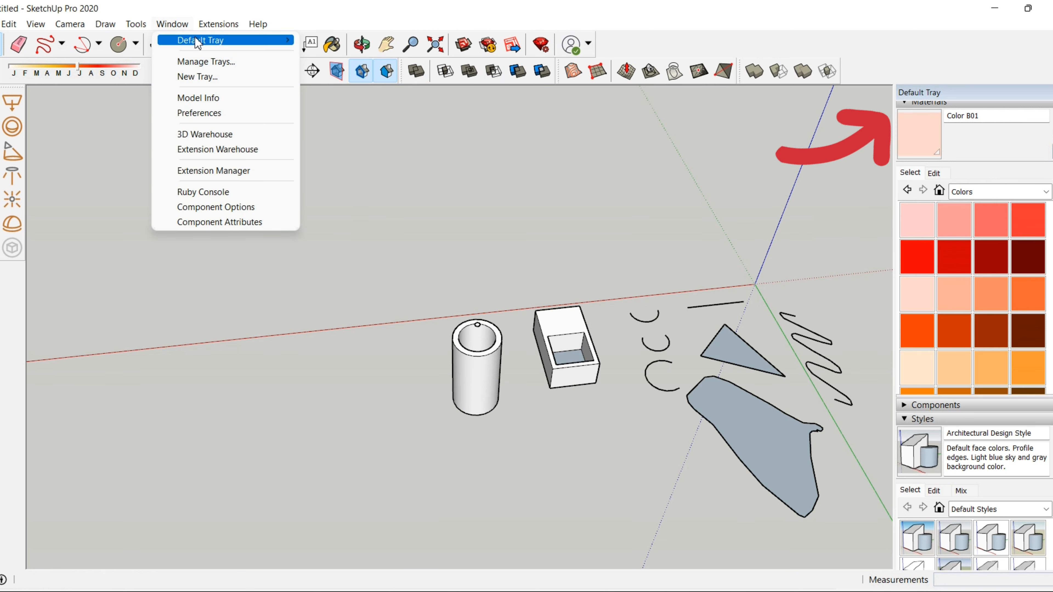
{"action": "mouse_move", "coordinate": [201, 46]}
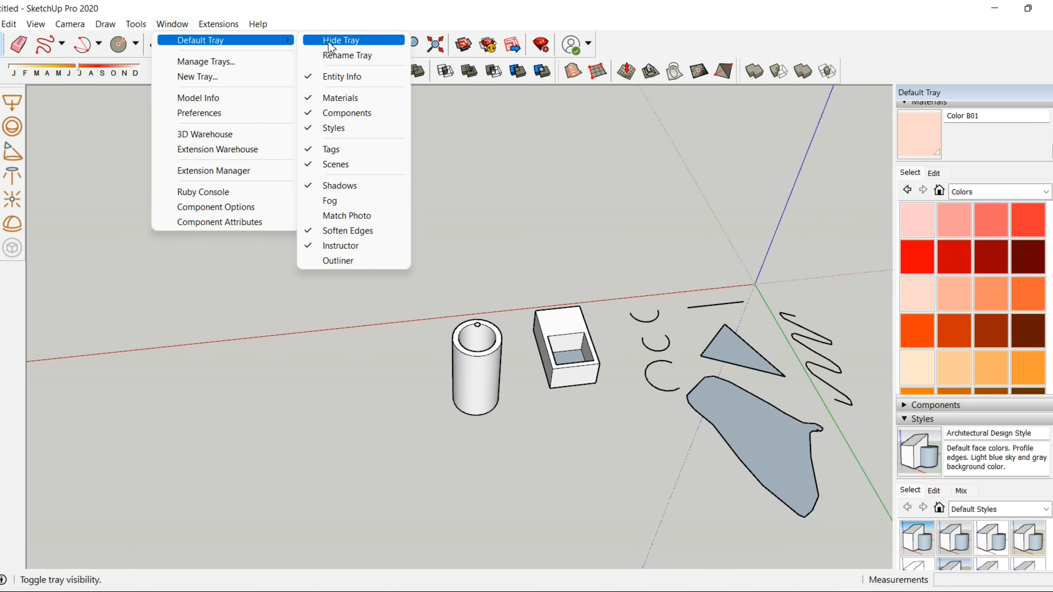
{"action": "left_click", "coordinate": [304, 13]}
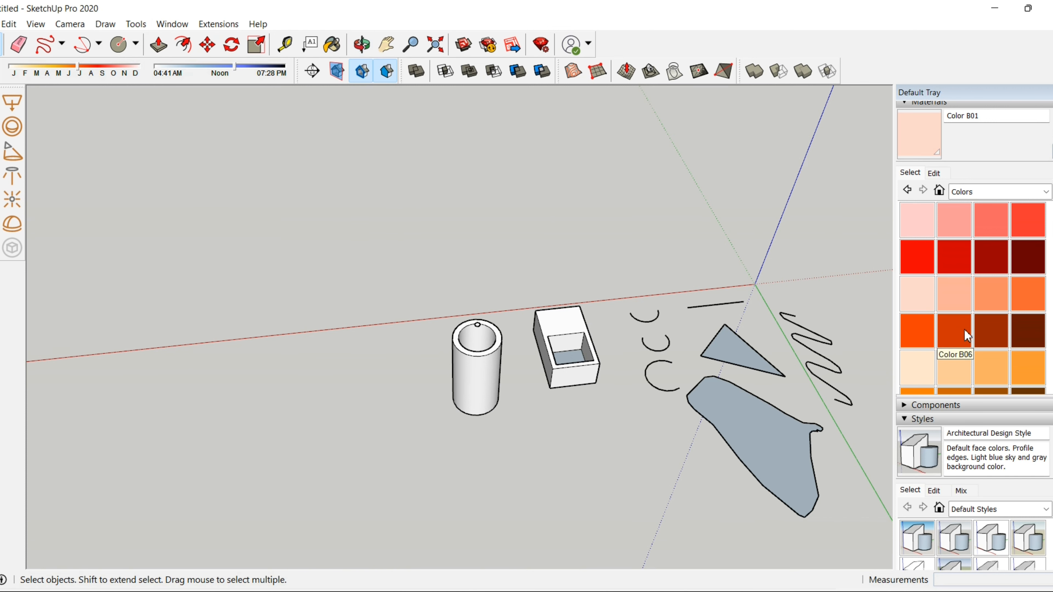
Paint the cylinder's outer side face with Marble Carrara Gold Floor Tile from the Tile material collection.
{"action": "left_click", "coordinate": [1046, 191]}
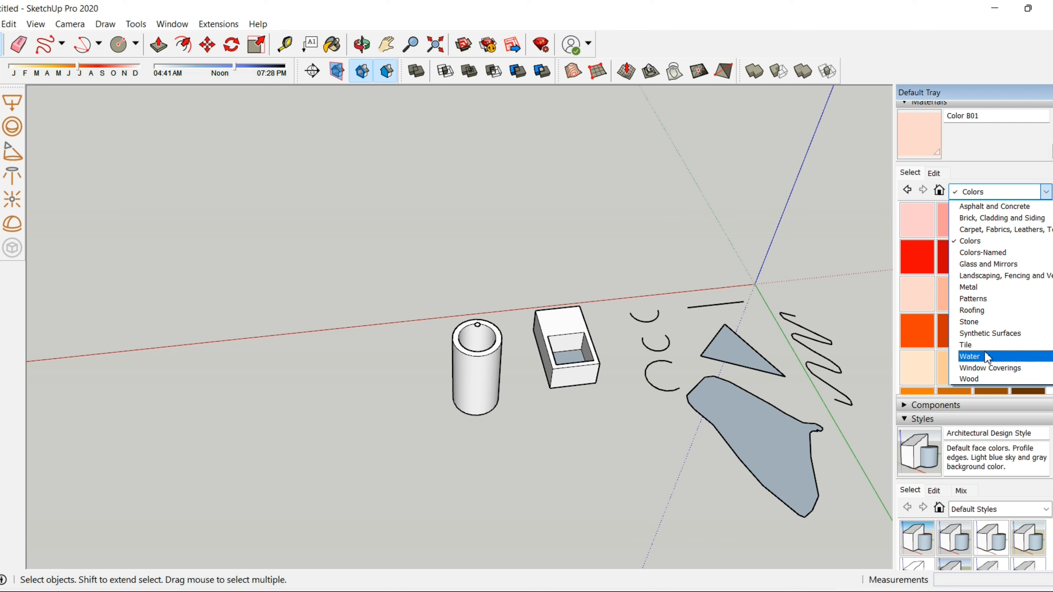
{"action": "left_click", "coordinate": [995, 345]}
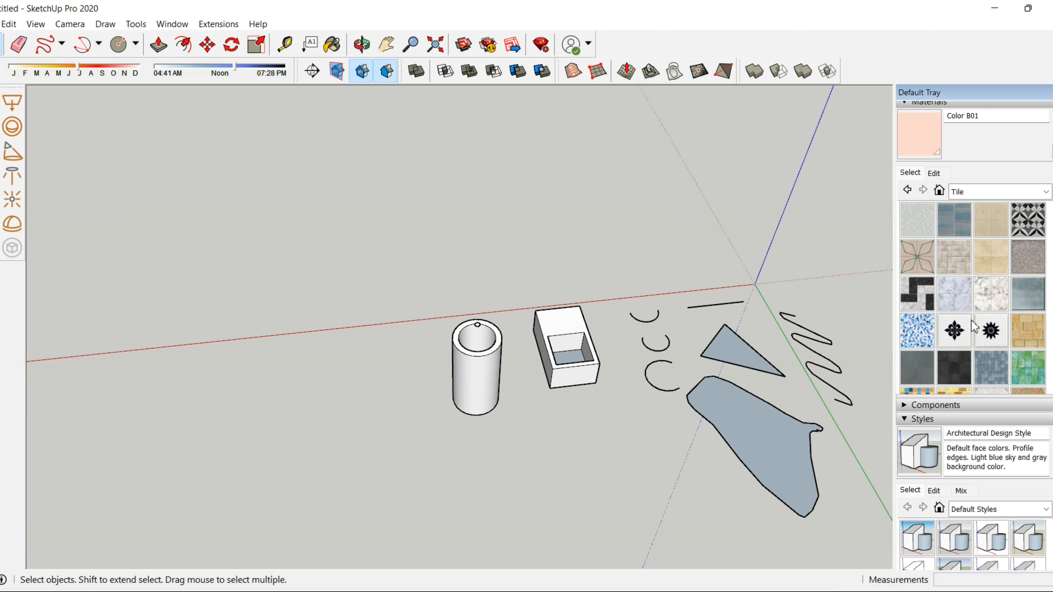
{"action": "left_click", "coordinate": [997, 297]}
{"action": "scroll", "coordinate": [459, 372], "scroll_direction": "up", "scroll_amount": 6}
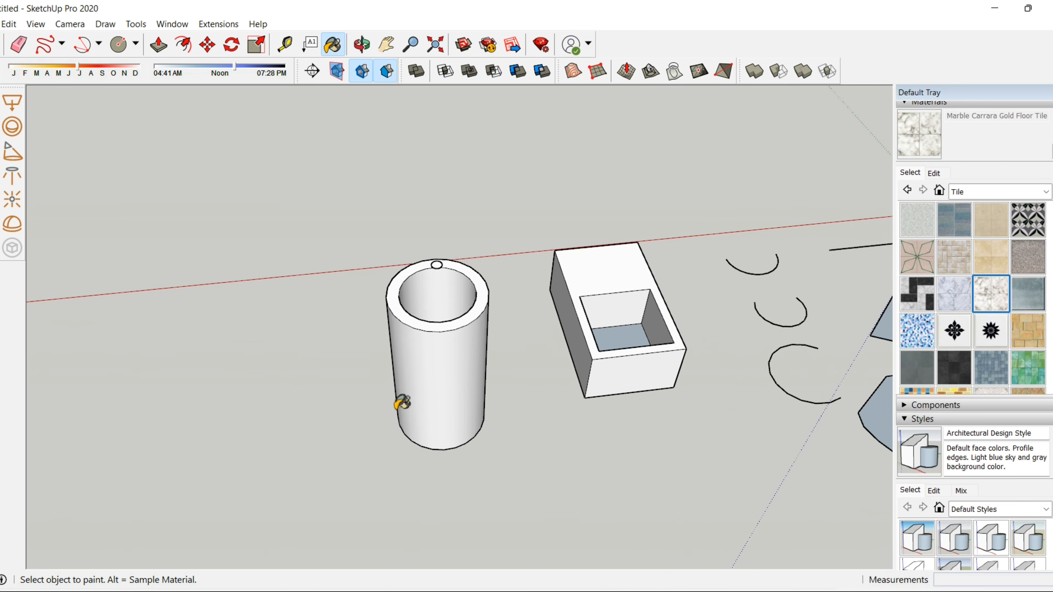
{"action": "left_click", "coordinate": [453, 378]}
Set the texture width of the Marble Carrara Gold Floor Tile material to 400 m, keeping its proportions, and inspect the cylinder's surface.
{"action": "scroll", "coordinate": [450, 442], "scroll_direction": "up", "scroll_amount": 5}
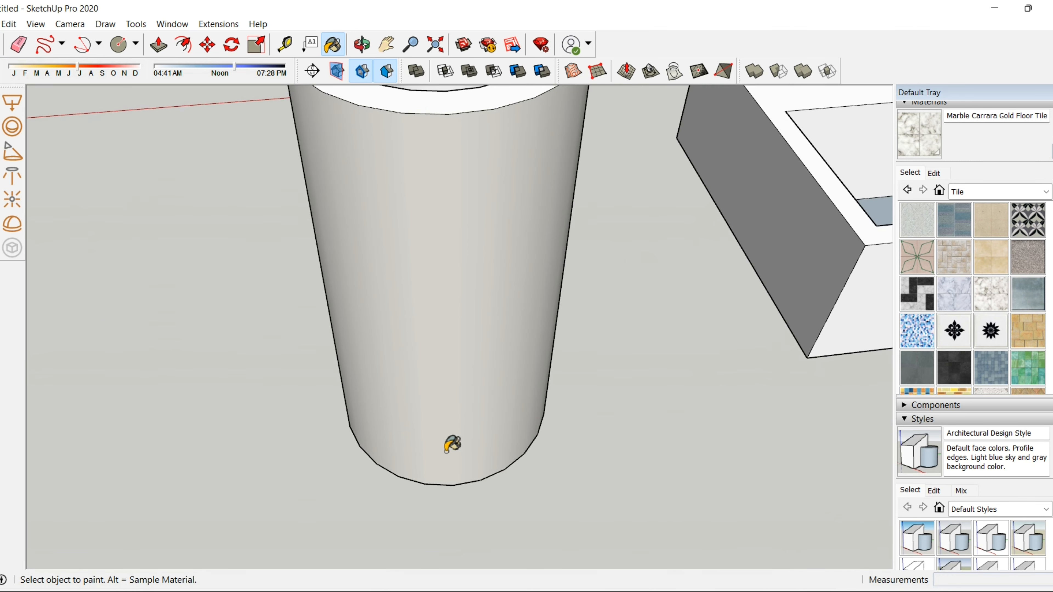
{"action": "scroll", "coordinate": [452, 443], "scroll_direction": "down", "scroll_amount": 5}
{"action": "scroll", "coordinate": [459, 377], "scroll_direction": "up", "scroll_amount": 2}
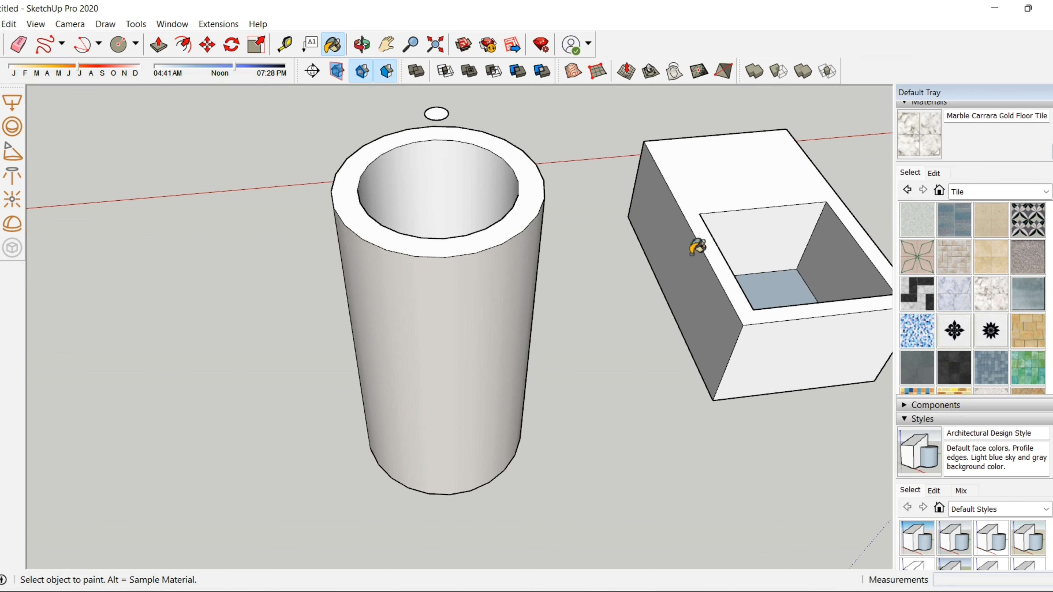
{"action": "left_click", "coordinate": [934, 173]}
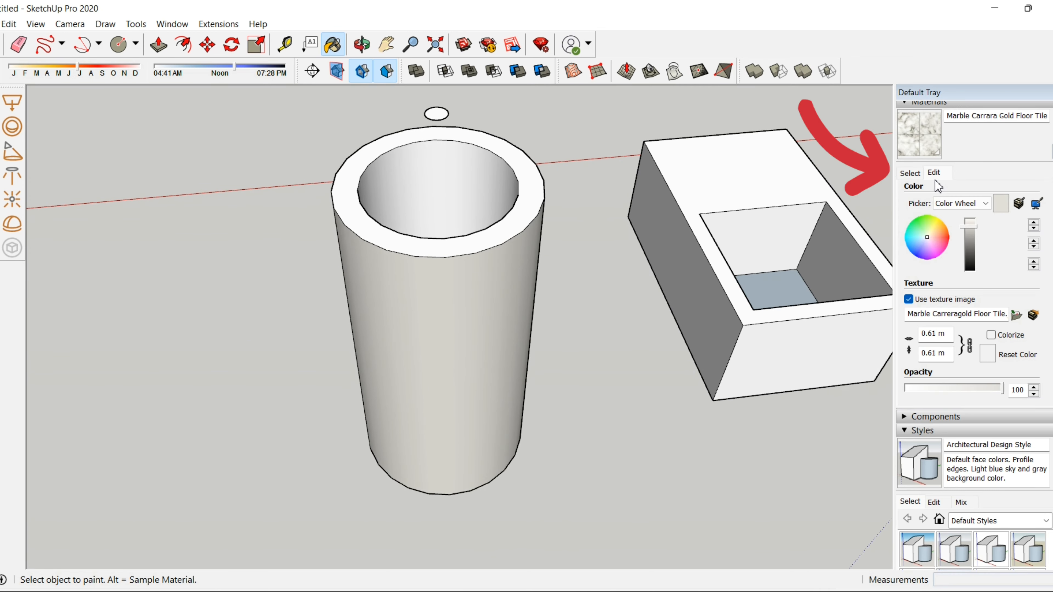
{"action": "double_click", "coordinate": [924, 335]}
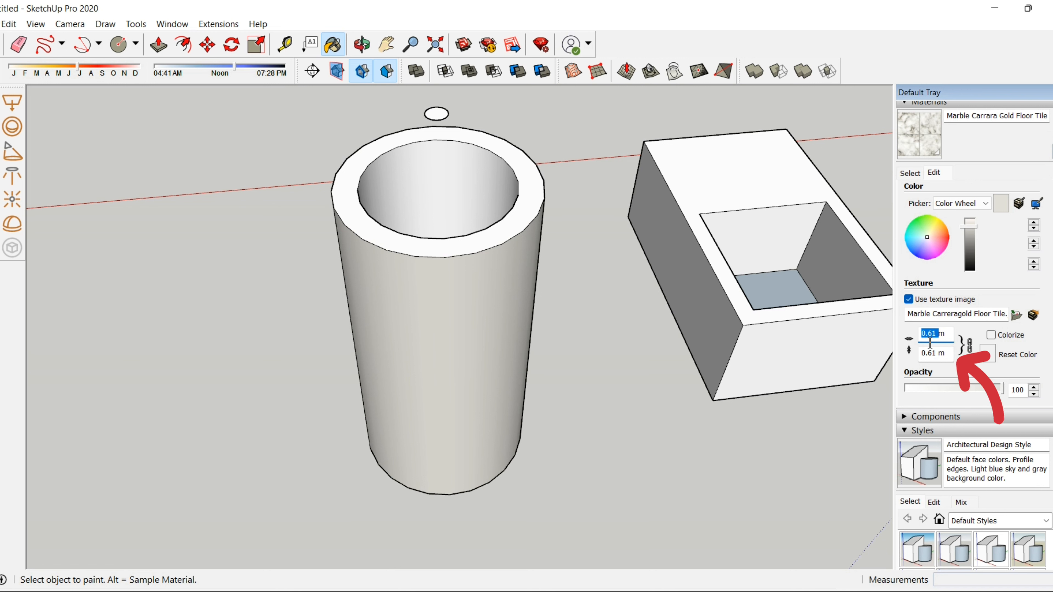
{"action": "type", "text": "400m"}
{"action": "key", "text": "Return"}
{"action": "scroll", "coordinate": [440, 413], "scroll_direction": "up", "scroll_amount": 4}
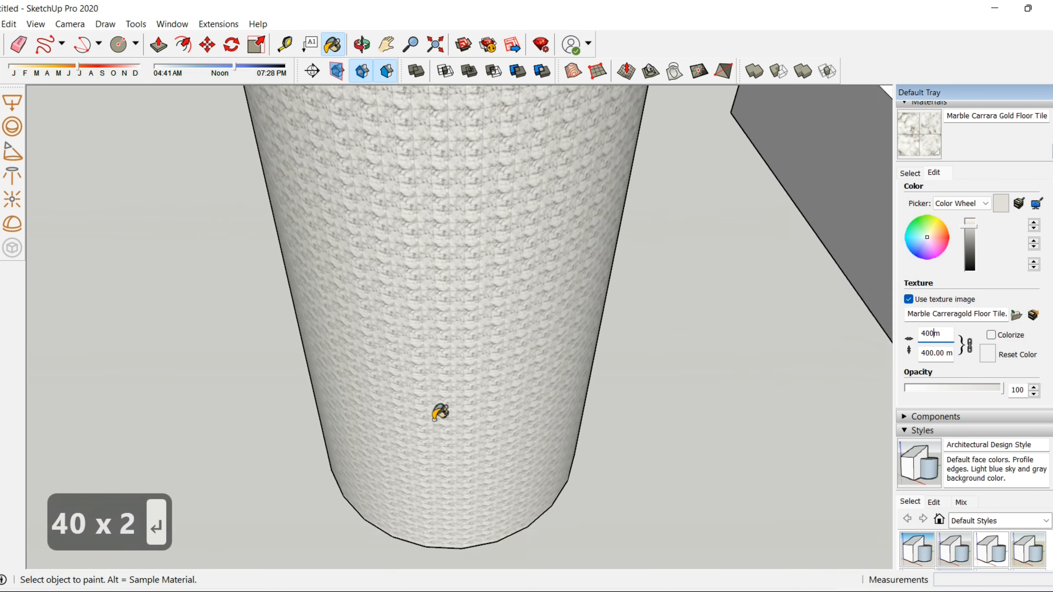
{"action": "scroll", "coordinate": [440, 413], "scroll_direction": "down", "scroll_amount": 4}
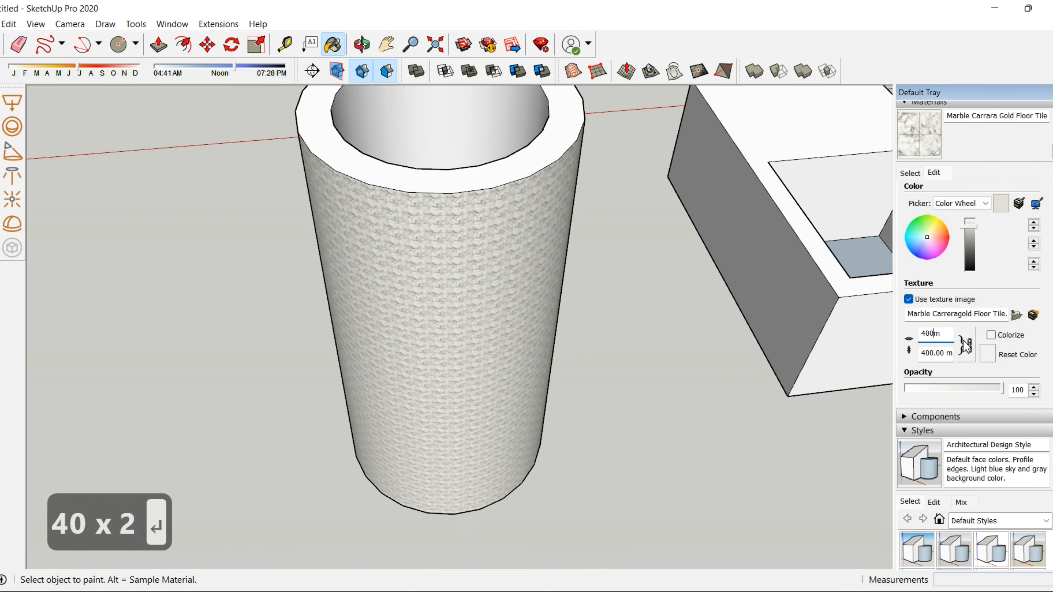
Set the marble tile material's texture width to 800 m with its proportions kept.
{"action": "key", "text": "BackSpace"}
{"action": "key", "text": "BackSpace"}
{"action": "key", "text": "BackSpace"}
{"action": "type", "text": "800"}
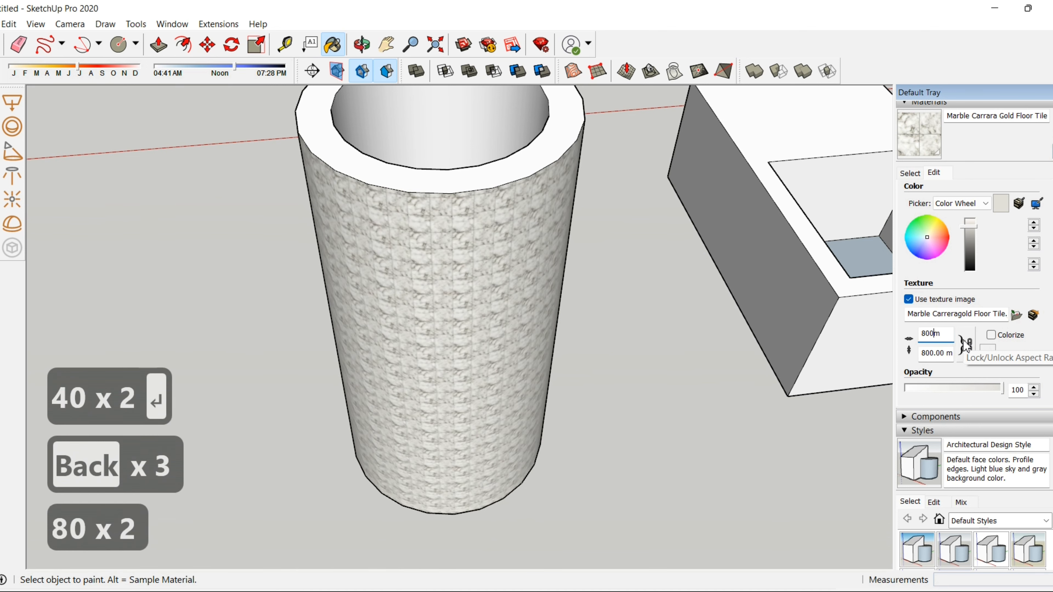
{"action": "key", "text": "Return"}
{"action": "scroll", "coordinate": [726, 413], "scroll_direction": "down", "scroll_amount": 4}
{"action": "scroll", "coordinate": [662, 440], "scroll_direction": "down", "scroll_amount": 5}
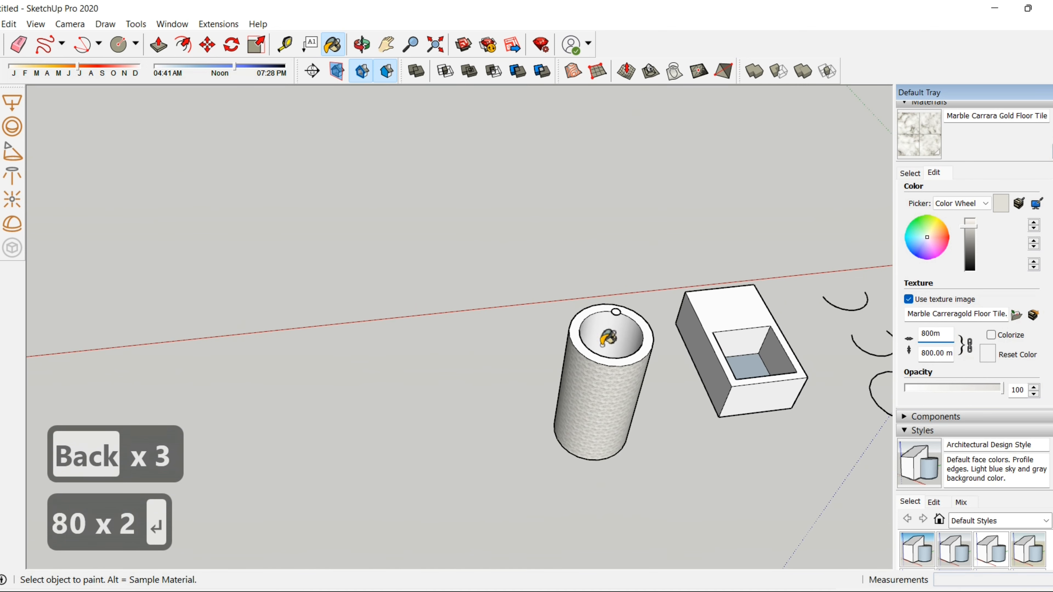
Open 3D Warehouse and search all categories for "window".
{"action": "left_click", "coordinate": [172, 24]}
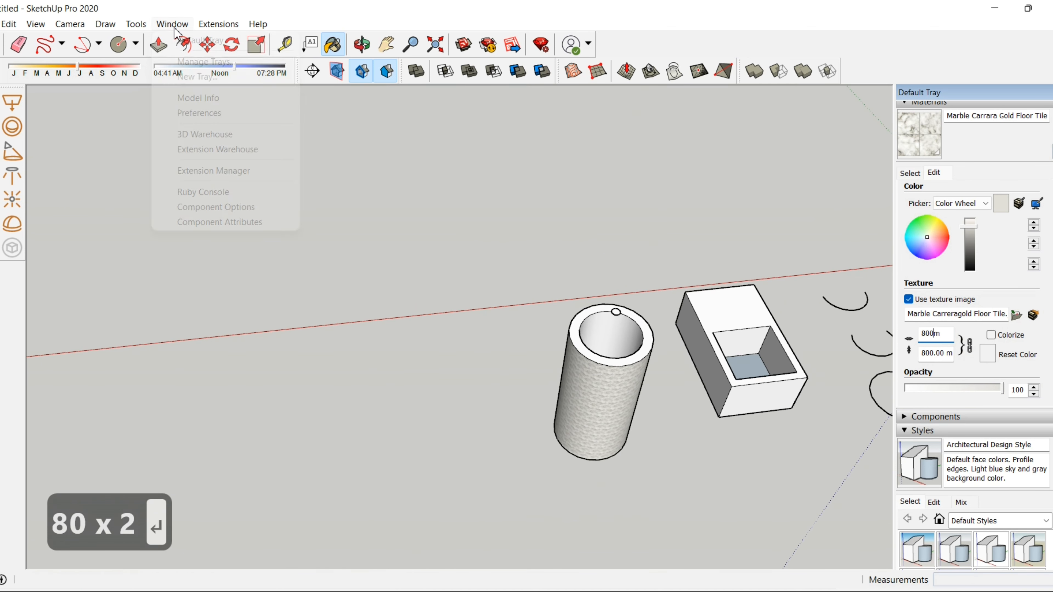
{"action": "left_click", "coordinate": [213, 134]}
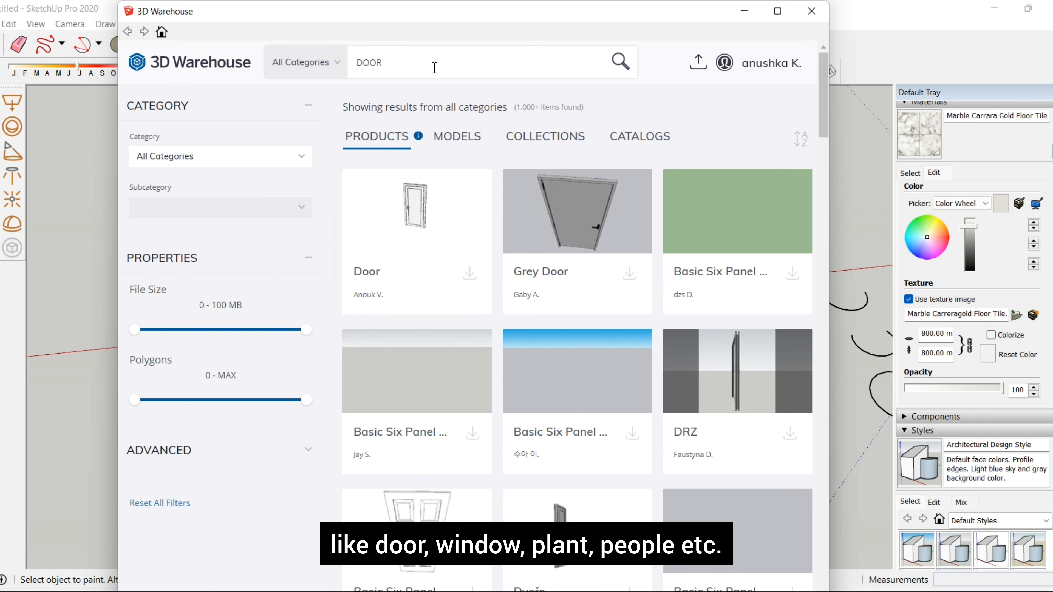
{"action": "left_click_drag", "start_coordinate": [433, 67], "coordinate": [329, 75]}
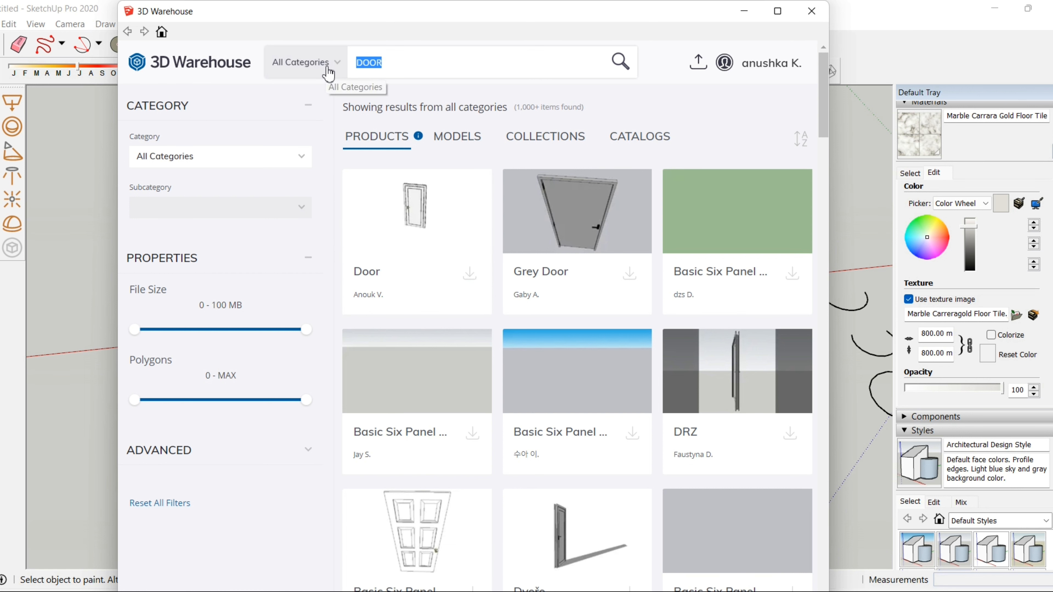
{"action": "type", "text": "window"}
{"action": "key", "text": "Return"}
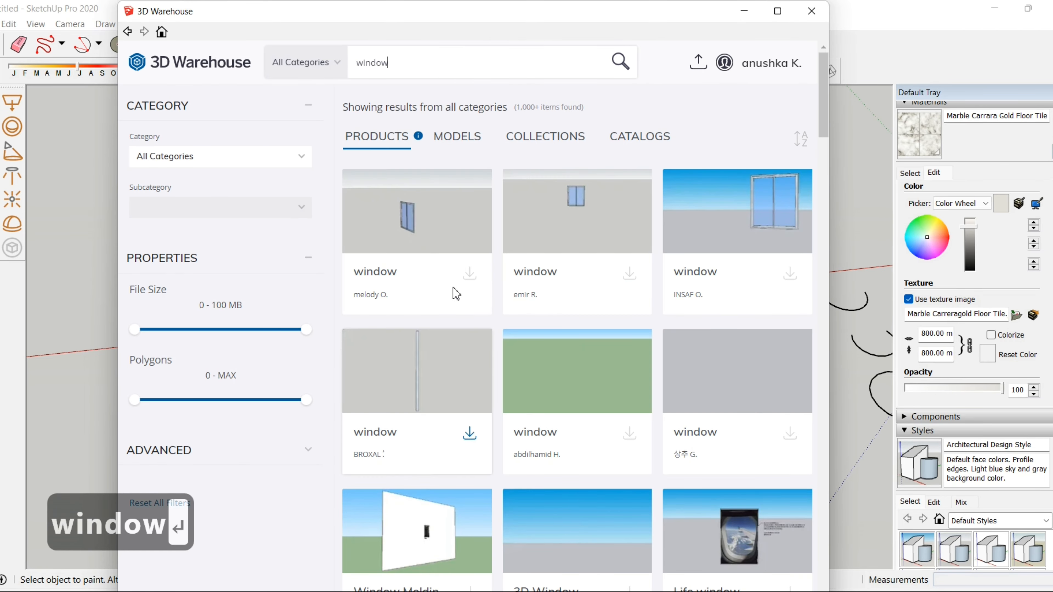
Load the first window product from the search results directly into the model and place it in the empty area beside the cylinder.
{"action": "left_click", "coordinate": [471, 275]}
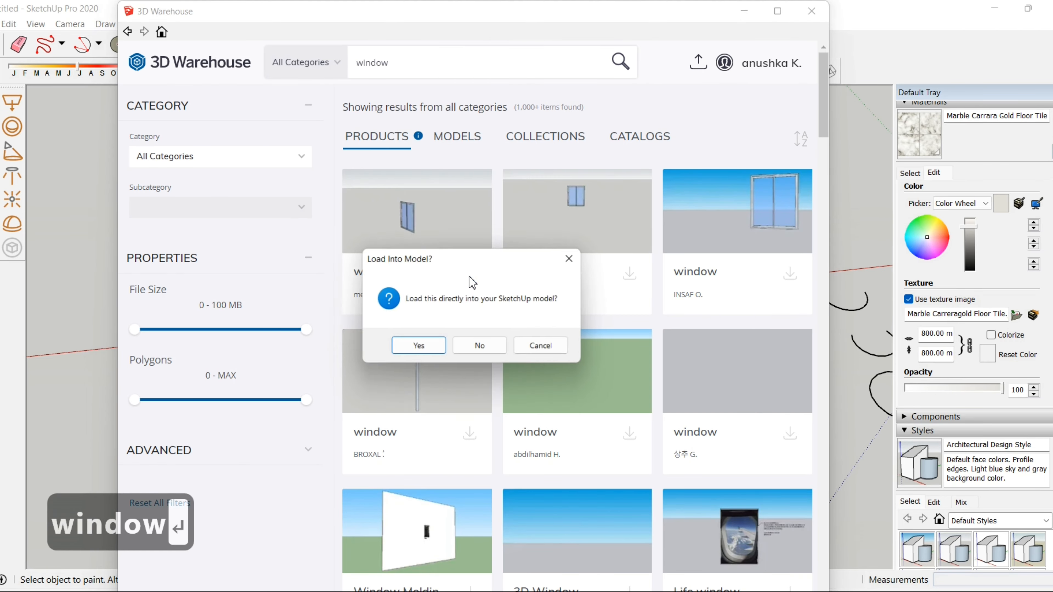
{"action": "left_click", "coordinate": [418, 349]}
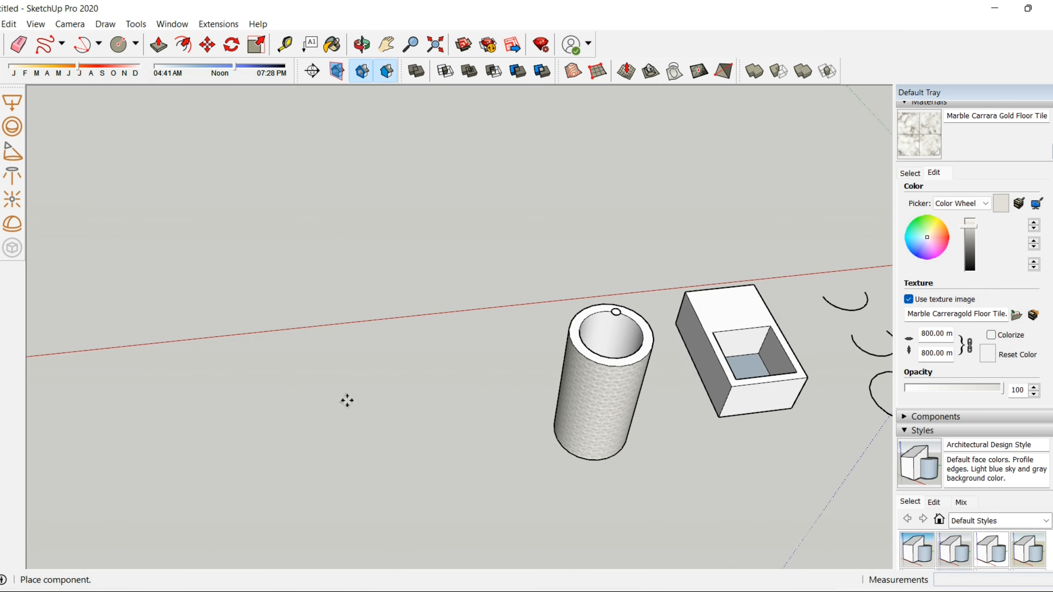
{"action": "scroll", "coordinate": [359, 382], "scroll_direction": "up", "scroll_amount": 6}
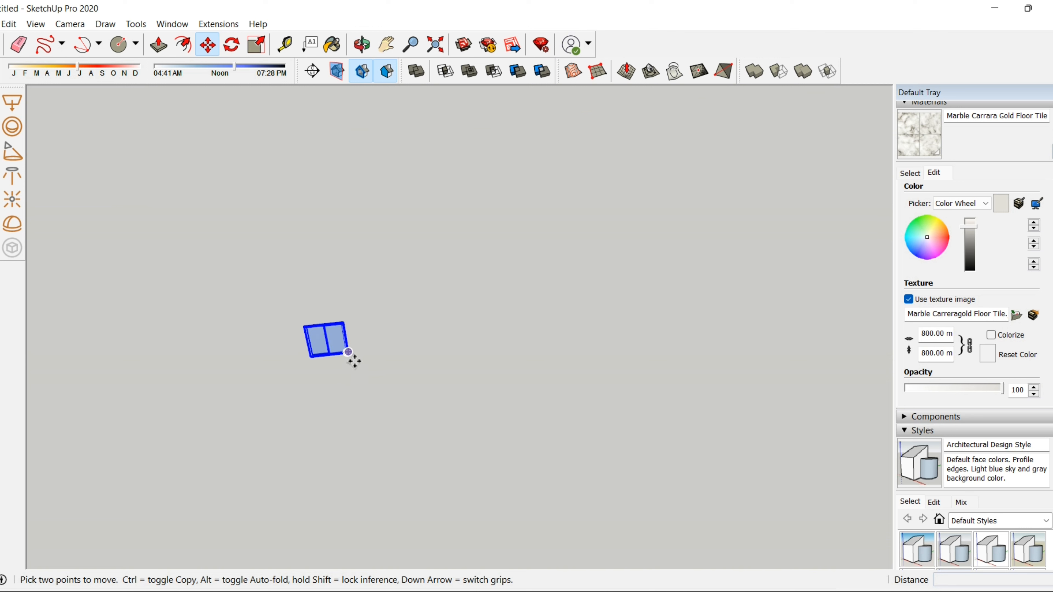
Scale the placed window up by its upper corner grip, compare it with the cylinder, and leave the Scale tool.
{"action": "key", "text": "s"}
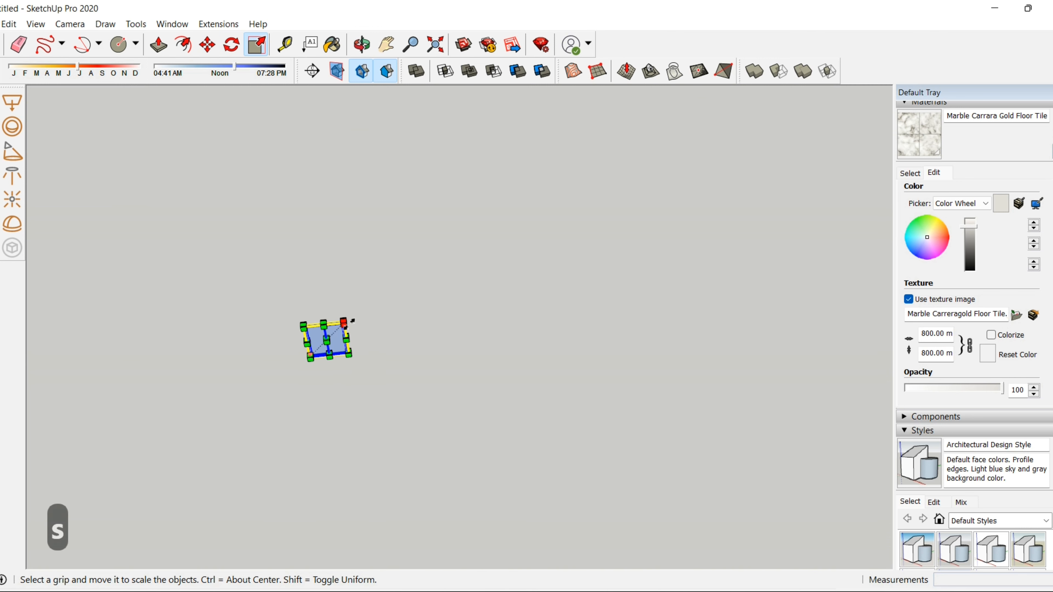
{"action": "left_click_drag", "start_coordinate": [344, 322], "coordinate": [670, 143]}
{"action": "scroll", "coordinate": [468, 254], "scroll_direction": "down", "scroll_amount": 3}
{"action": "scroll", "coordinate": [342, 394], "scroll_direction": "down", "scroll_amount": 5}
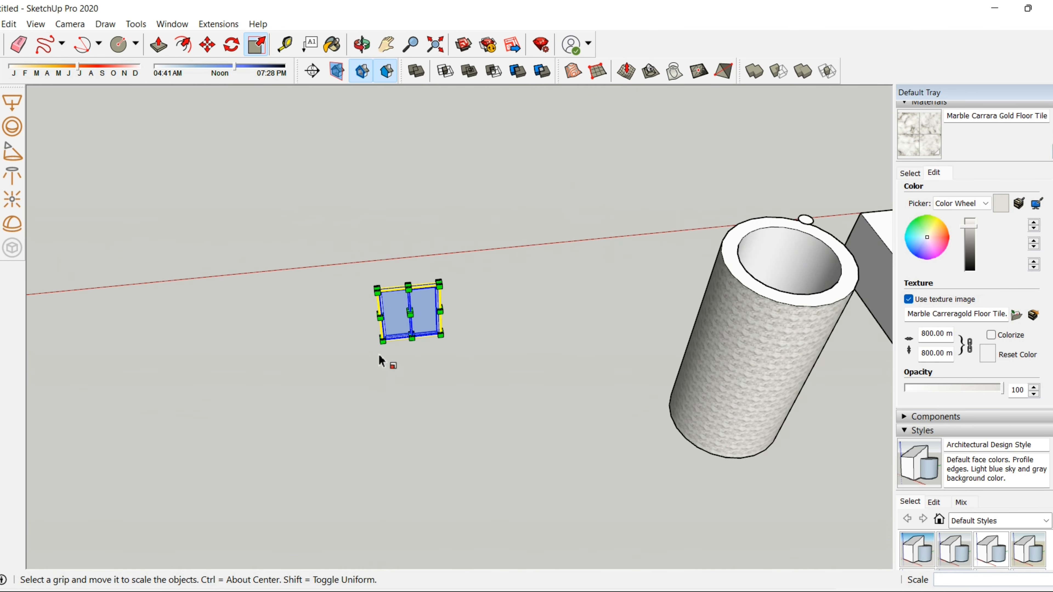
{"action": "key", "text": "Escape"}
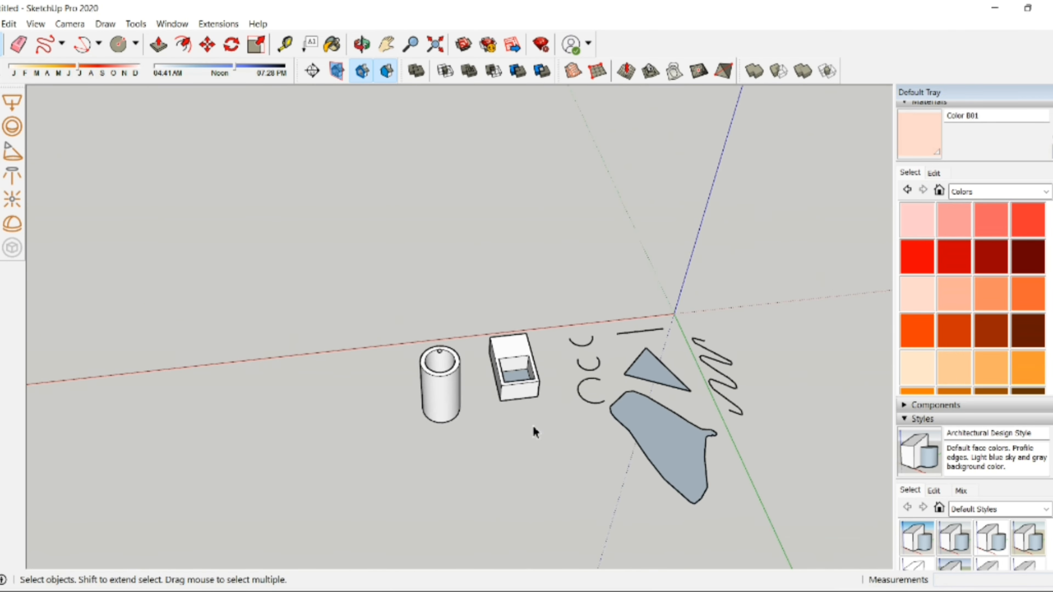
{"action": "left_click", "coordinate": [489, 381]}
{"action": "key", "text": "F1"}
{"action": "key", "text": "shift+Escape"}
{"action": "scroll", "coordinate": [468, 309], "scroll_direction": "up", "scroll_amount": 3}
{"action": "left_click", "coordinate": [460, 270]}
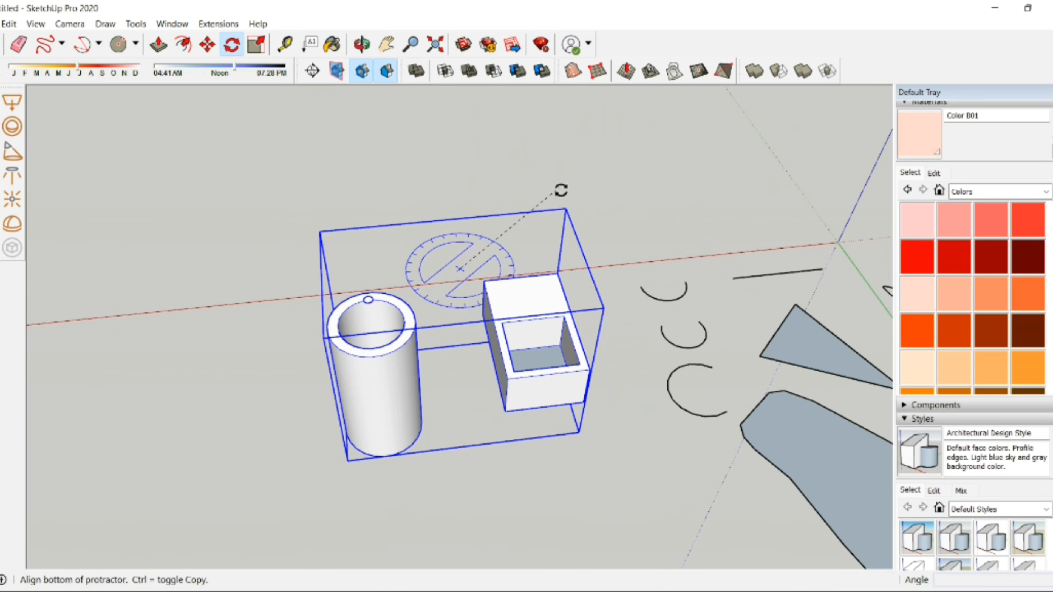
{"action": "key", "text": "Escape"}
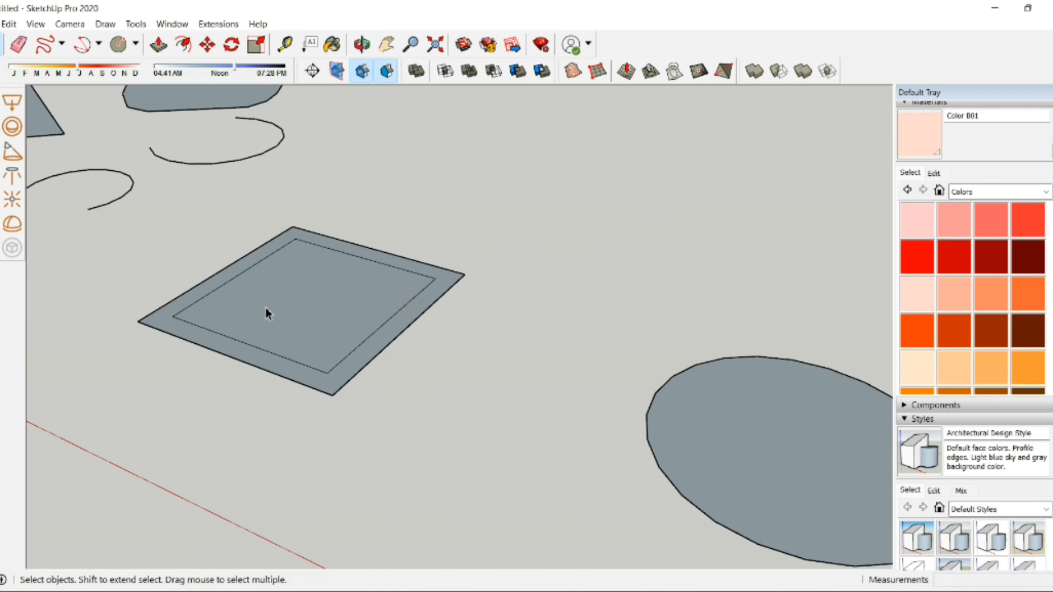
{"action": "left_click", "coordinate": [265, 307]}
{"action": "scroll", "coordinate": [265, 309], "scroll_direction": "up", "scroll_amount": 5}
{"action": "key", "text": "f"}
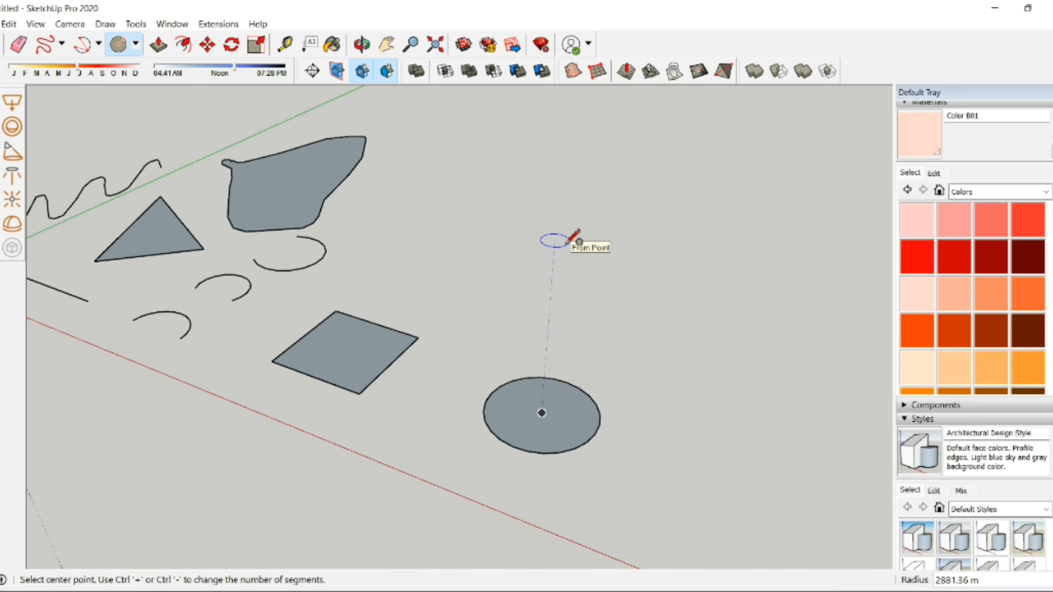
{"action": "scroll", "coordinate": [536, 376], "scroll_direction": "down", "scroll_amount": 3}
{"action": "key", "text": "r"}
{"action": "key", "text": "space"}
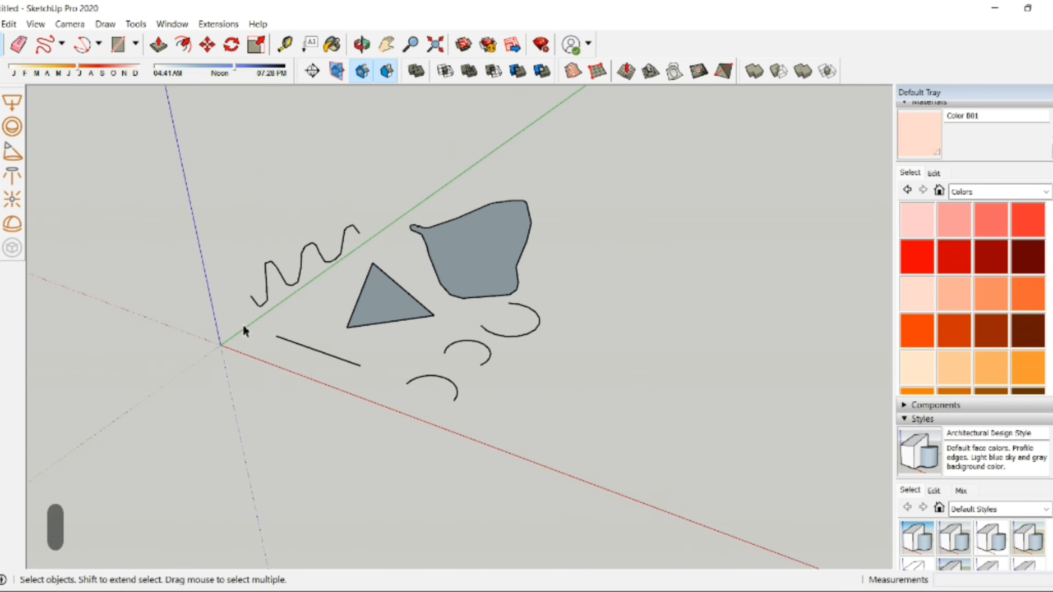